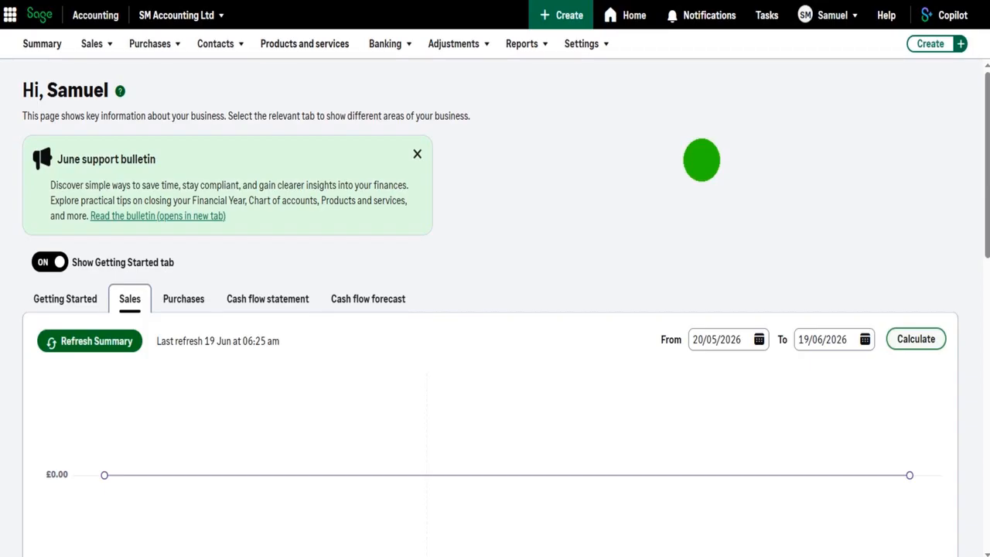
Start a new sales invoice for Example Customer Ltd and open the first line's description for entry
click(107, 44)
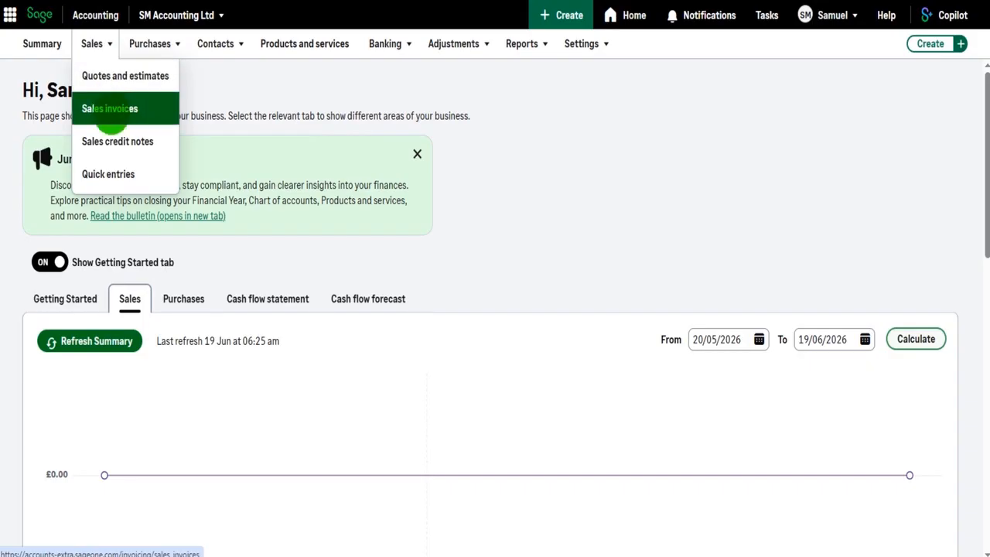
click(111, 109)
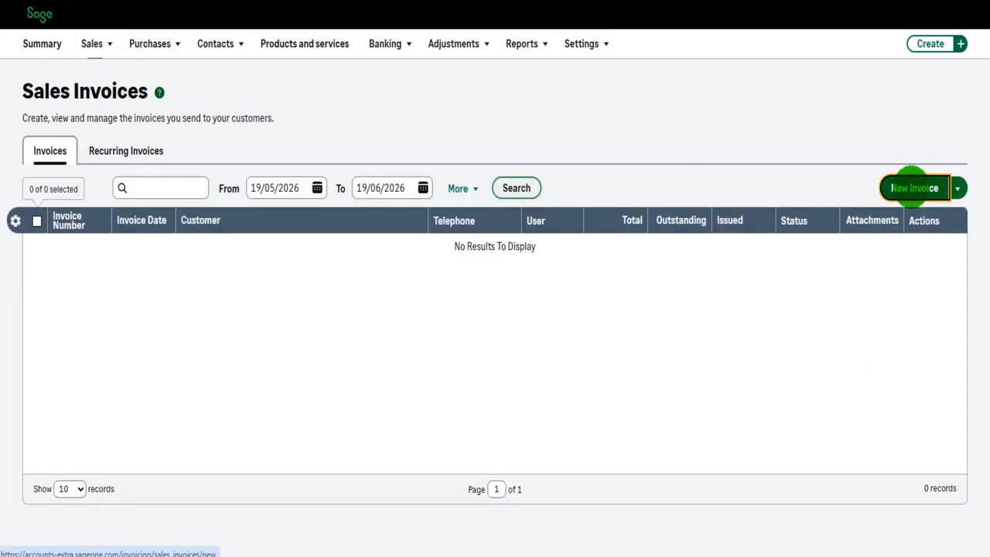
click(912, 188)
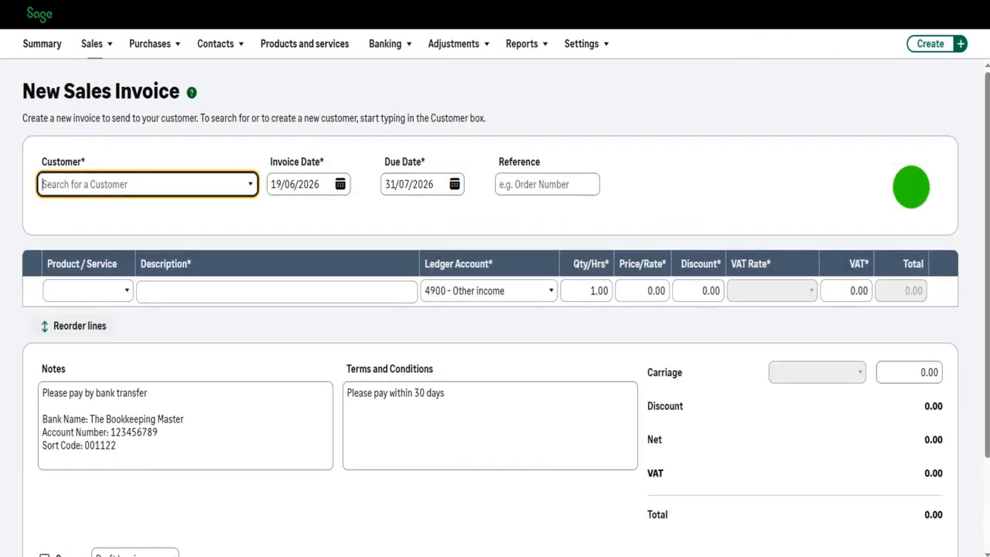
click(244, 184)
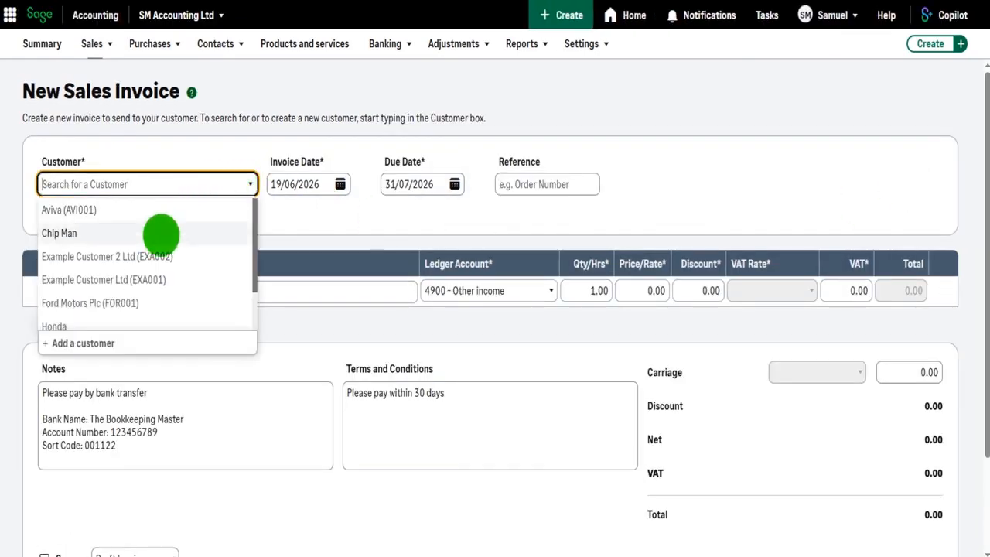
click(157, 277)
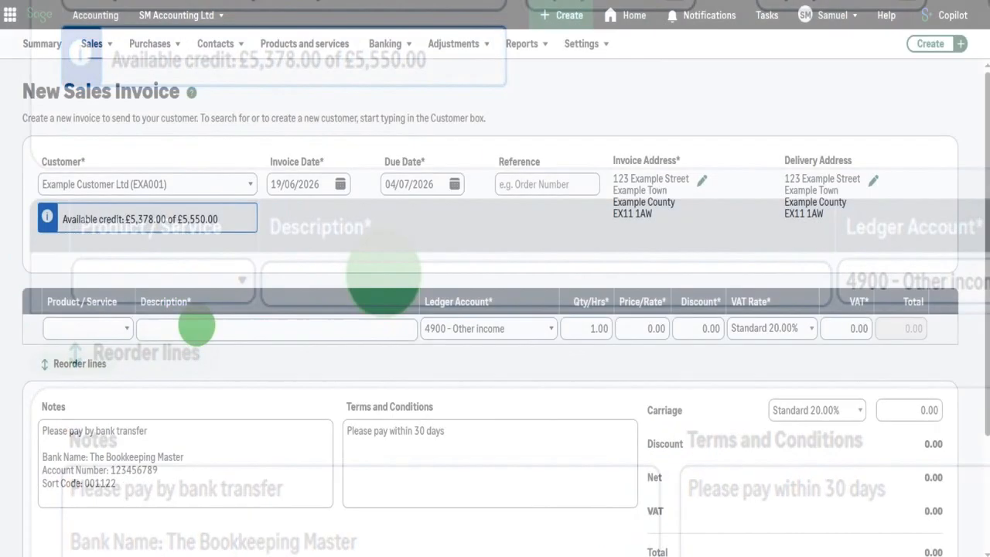
click(353, 333)
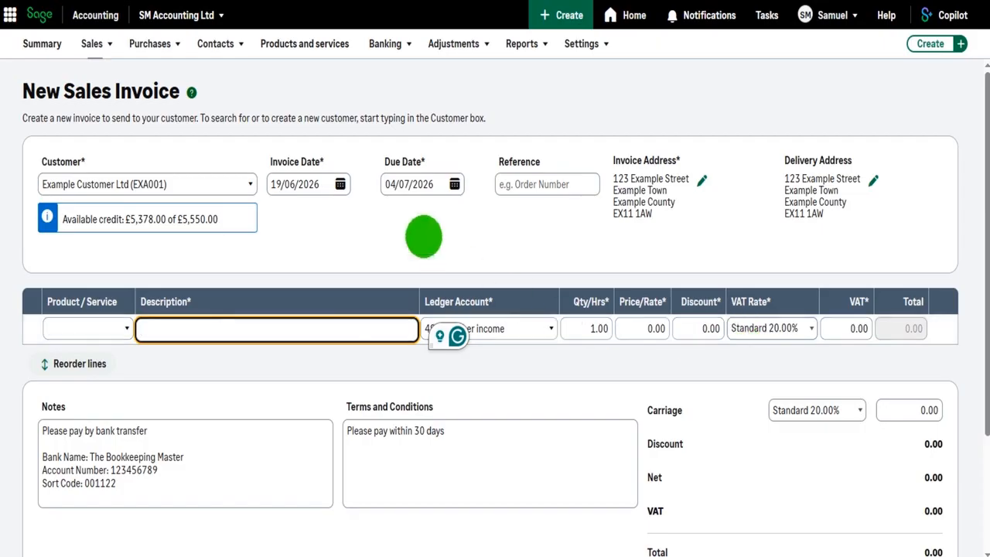
Leave the unsaved invoice for the products and services list and start creating a new item
click(318, 47)
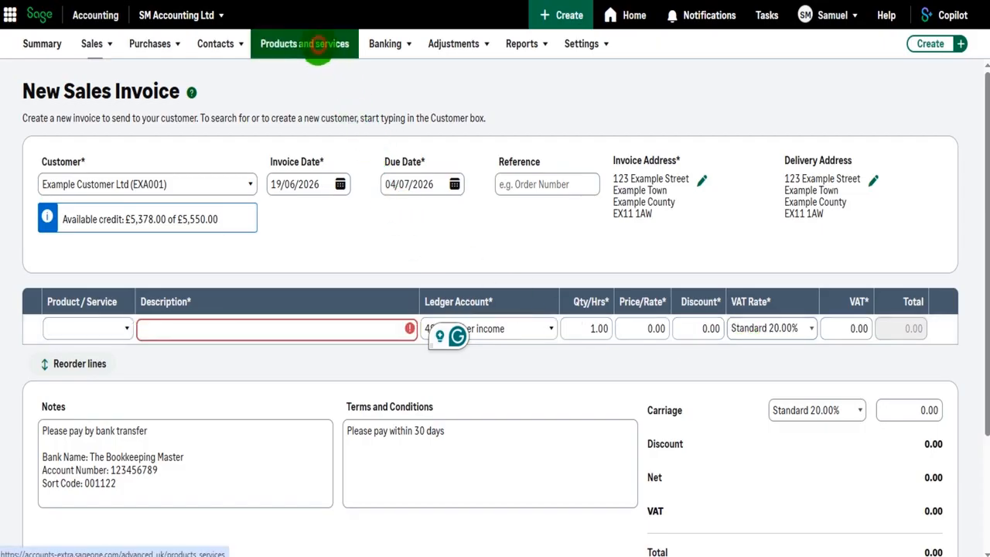
click(550, 75)
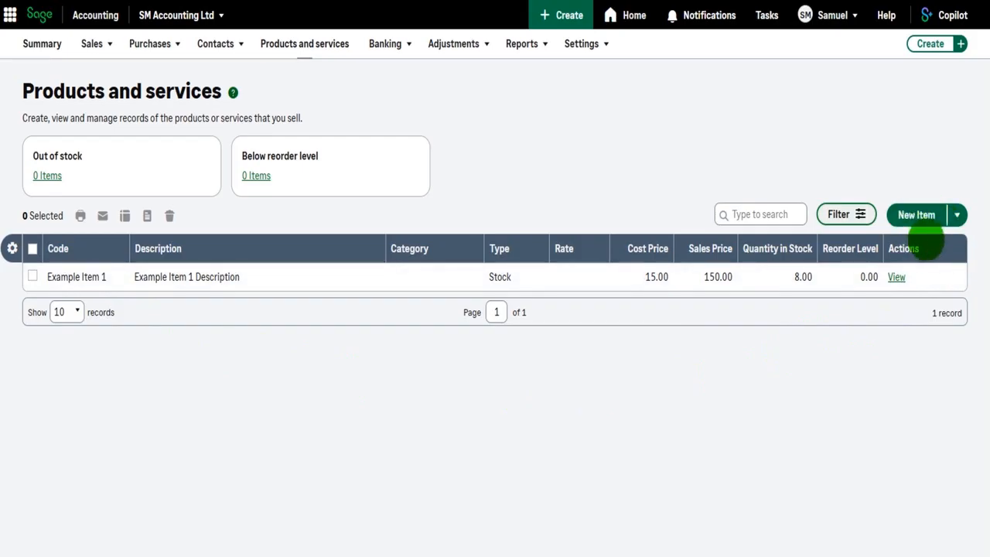
click(908, 216)
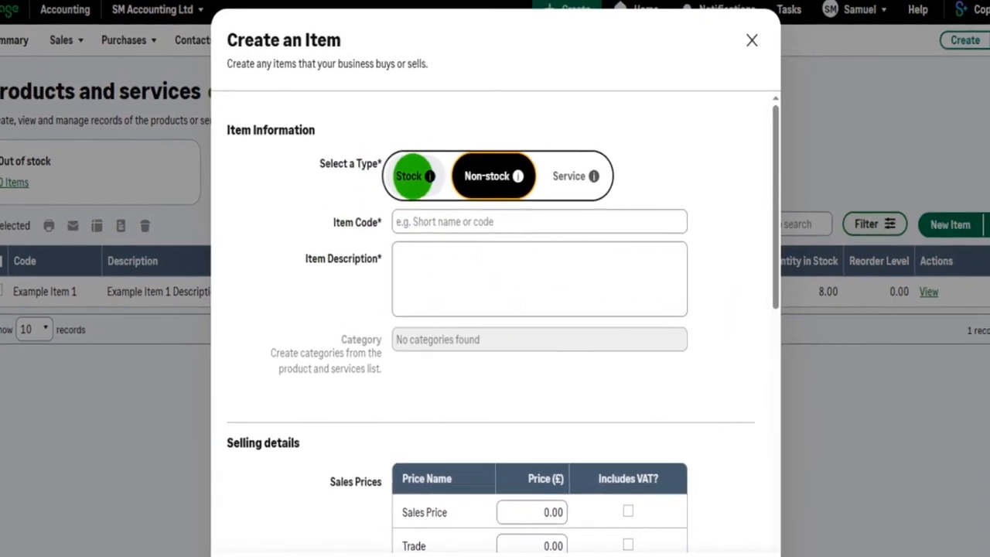
Try the item types, ending on Service, and examine its rate, sales account, buying details and notes fields
click(412, 176)
click(492, 175)
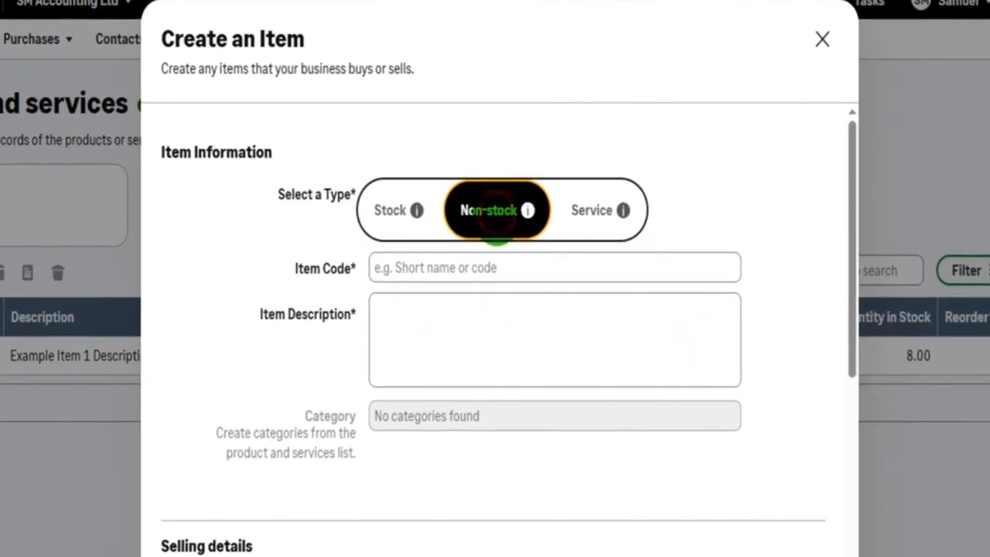
click(601, 211)
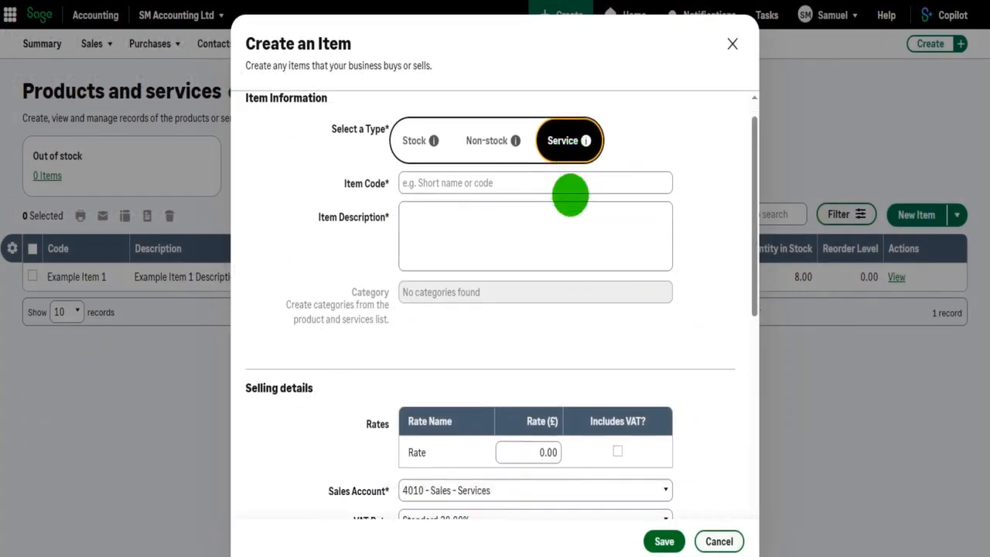
scroll(650, 321, down, 3)
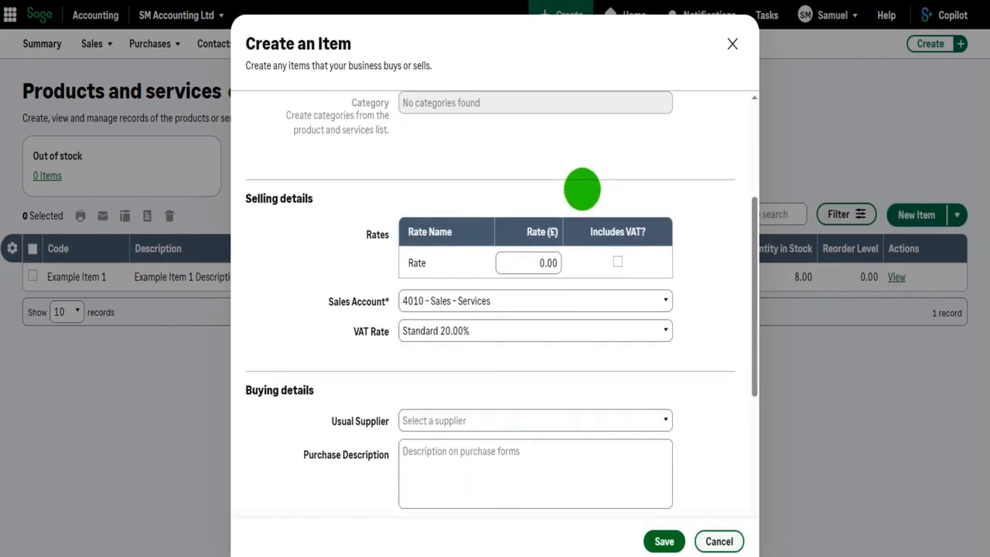
scroll(582, 188, down, 3)
scroll(580, 232, down, 2)
scroll(579, 325, up, 6)
scroll(650, 309, up, 3)
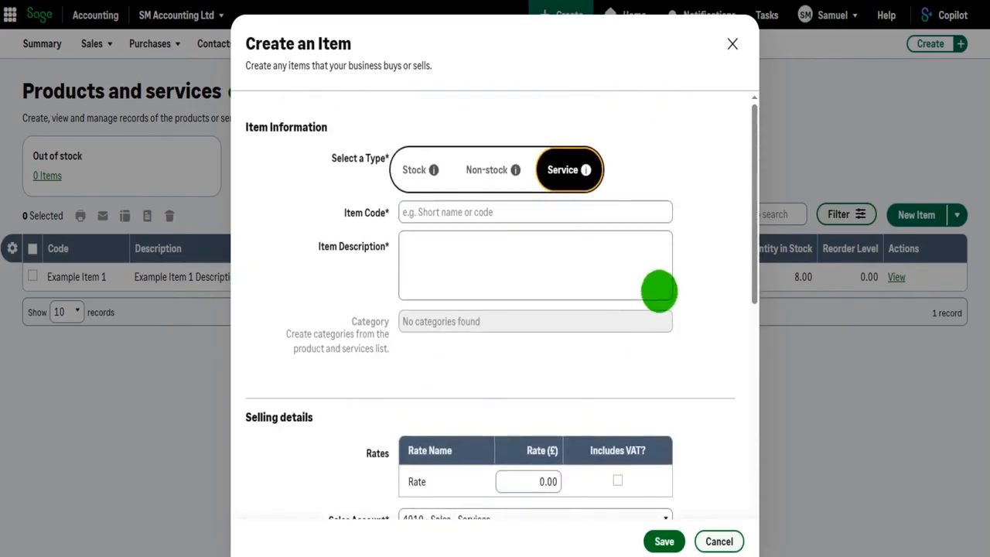
scroll(523, 244, down, 10)
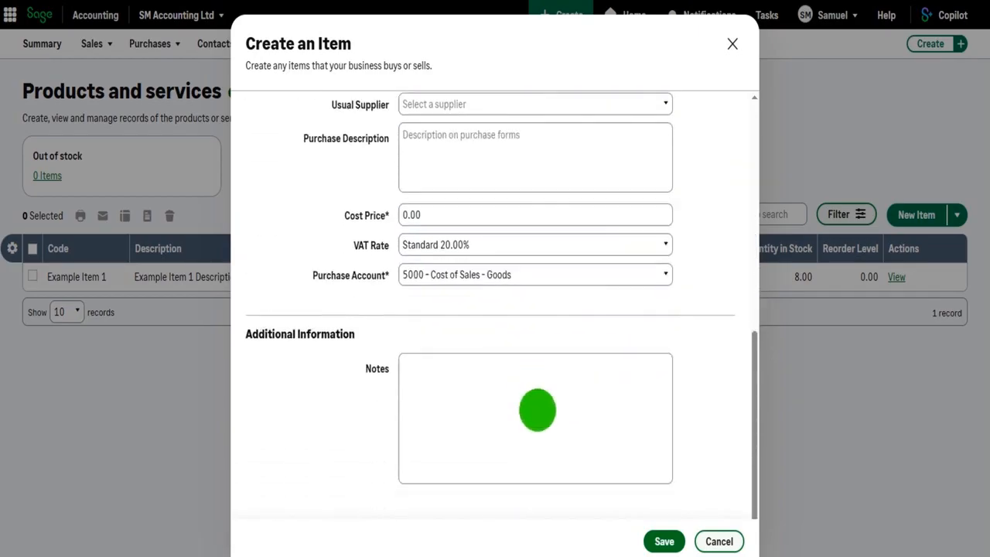
scroll(533, 408, up, 10)
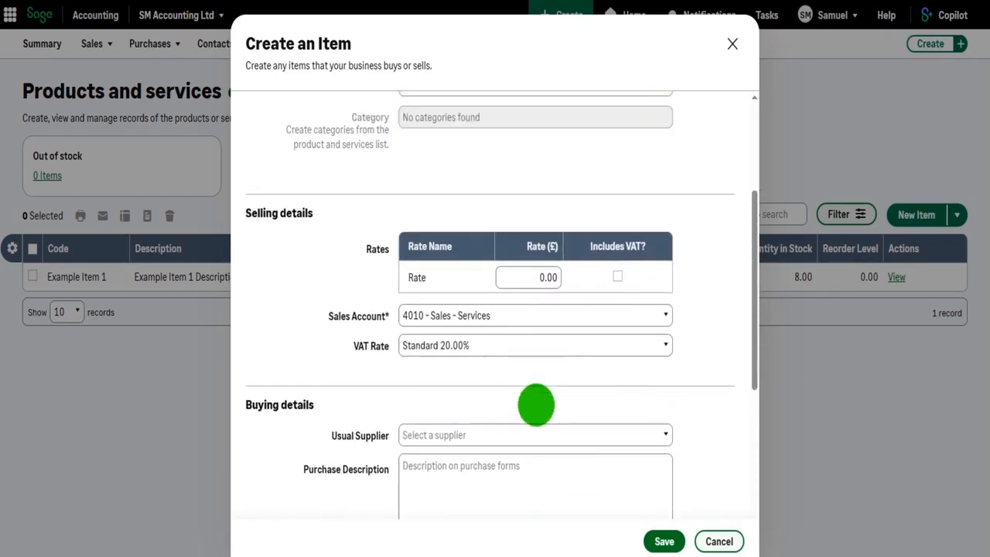
Switch the new item's type to Non-stock and look over its fields
click(484, 171)
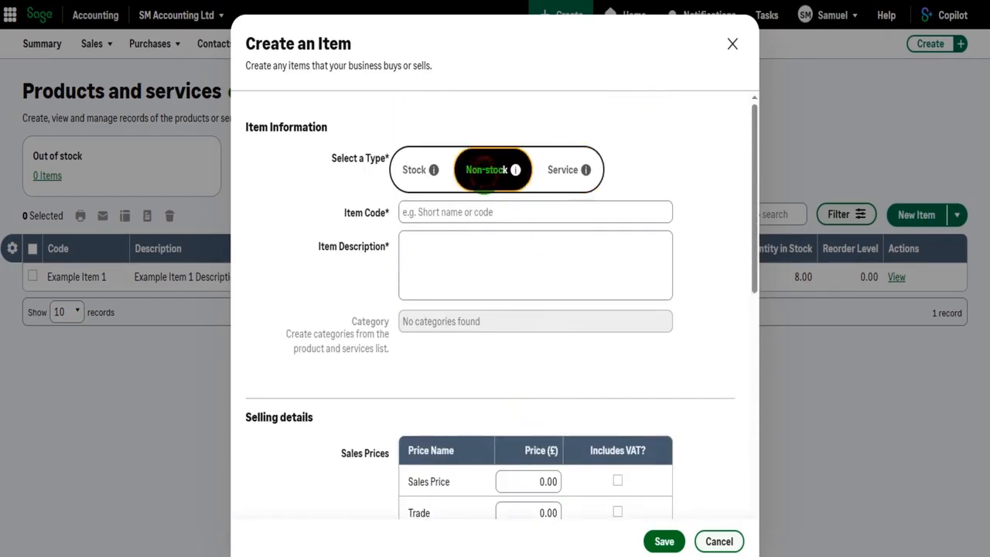
scroll(590, 317, down, 10)
scroll(591, 317, up, 10)
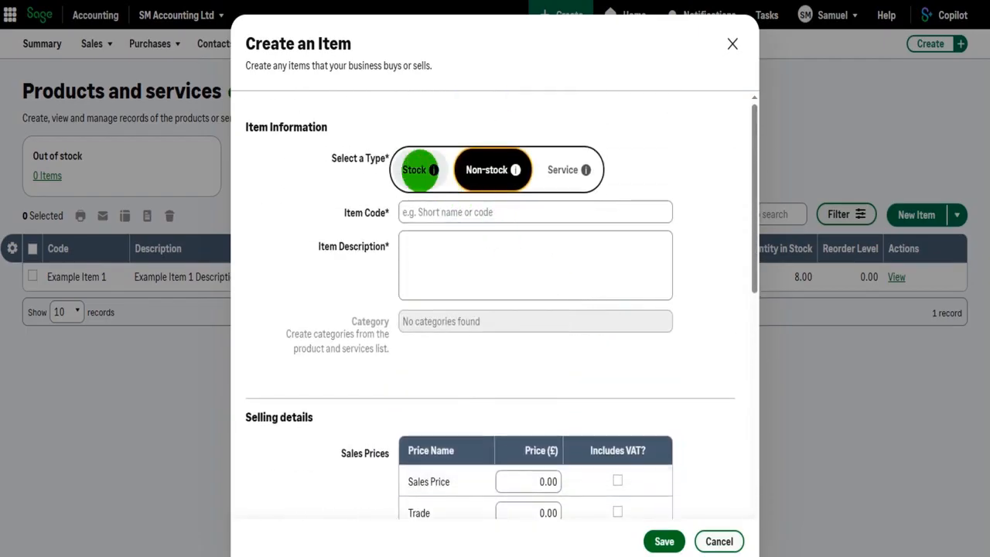
Switch the new item's type to Stock and look over its opening balance and additional information fields
click(419, 170)
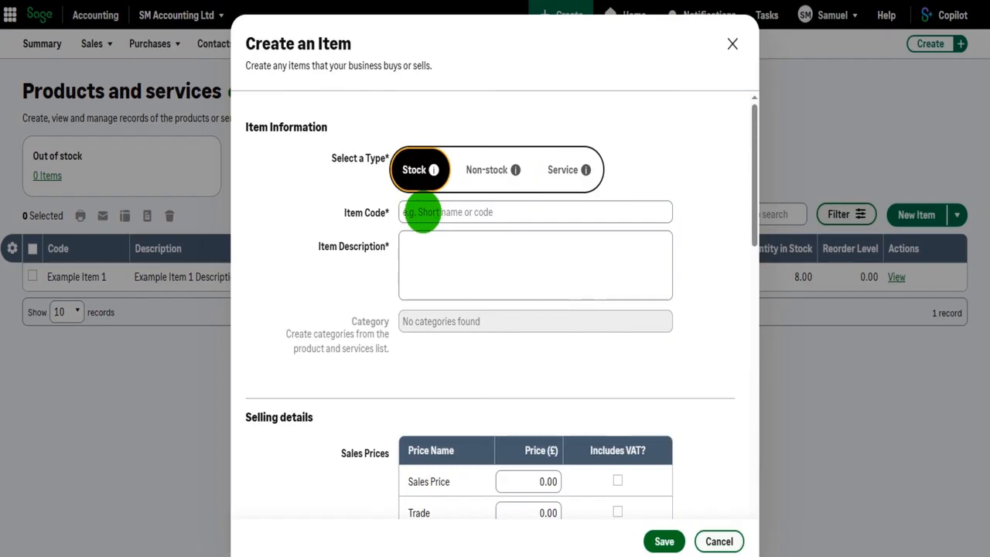
scroll(422, 211, down, 10)
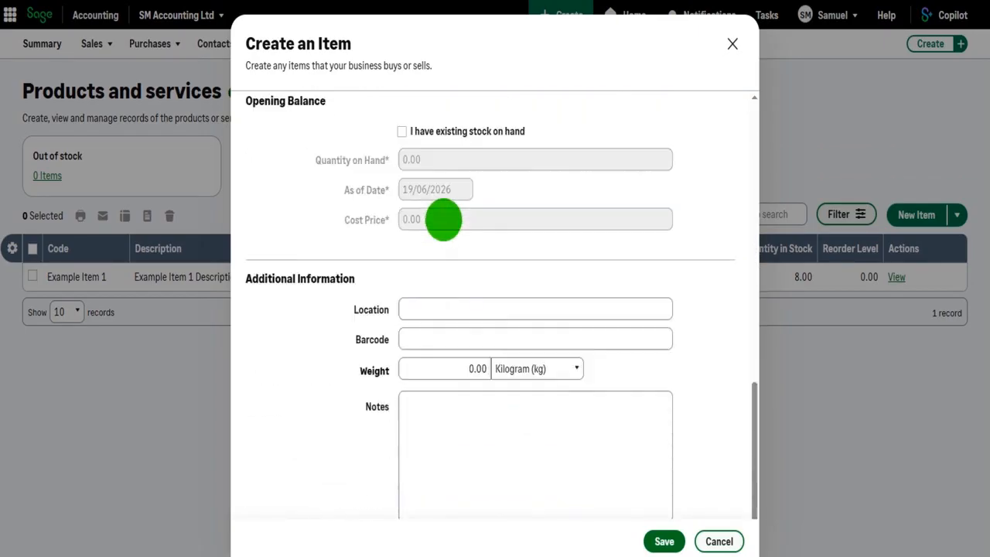
scroll(442, 215, up, 4)
scroll(445, 215, up, 8)
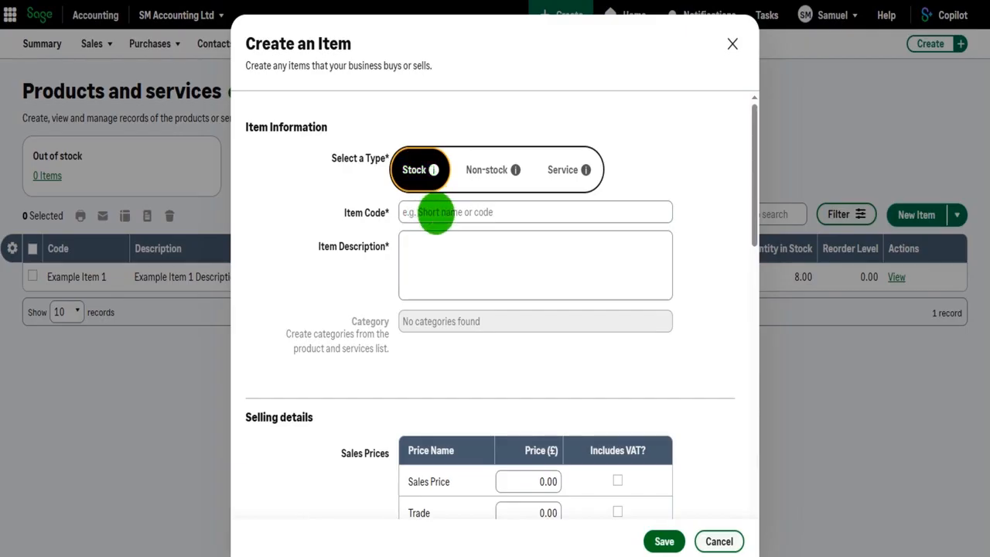
Examine the stock item's code and description fields, its sales prices, sales account, VAT rate and buying details
click(435, 214)
click(442, 255)
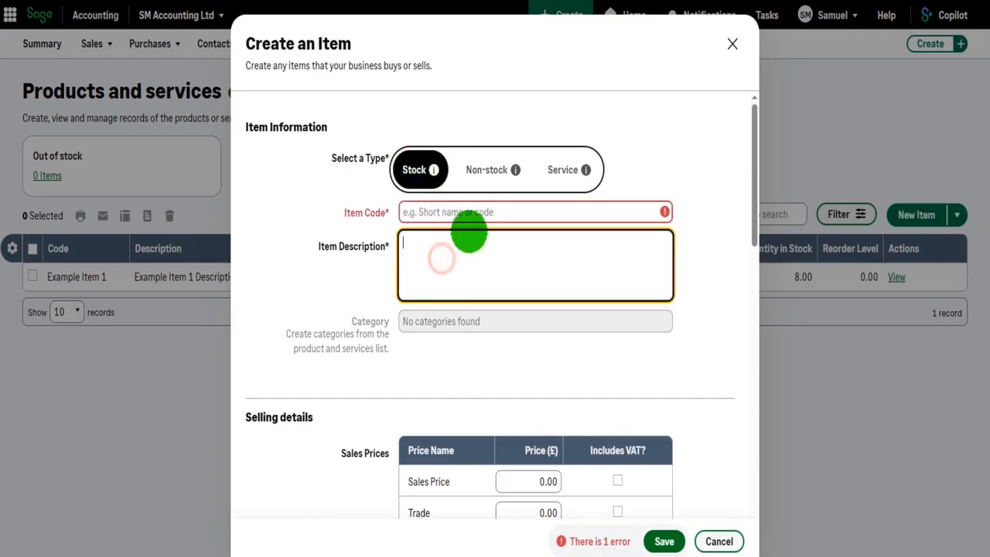
scroll(486, 225, down, 2)
scroll(485, 226, down, 2)
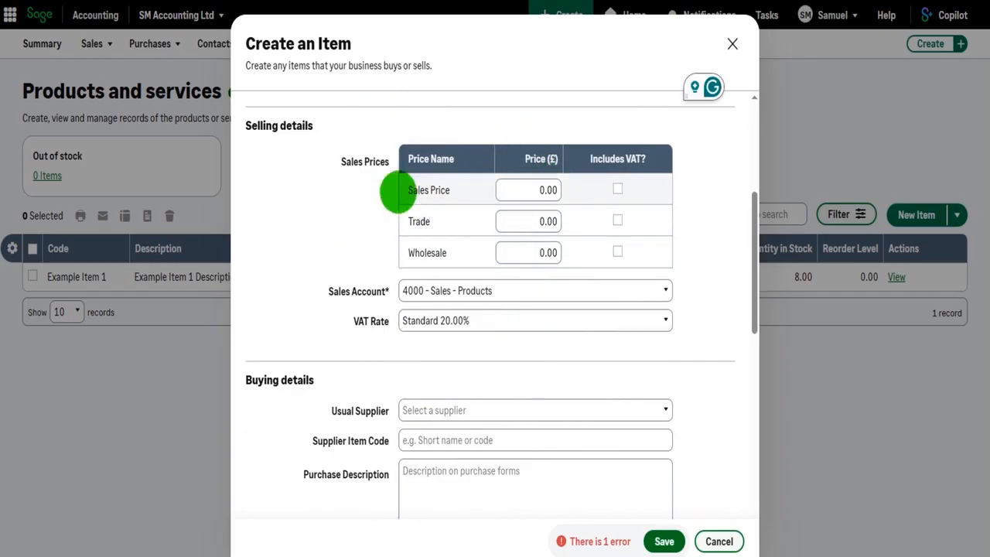
scroll(584, 246, up, 2)
scroll(572, 247, down, 3)
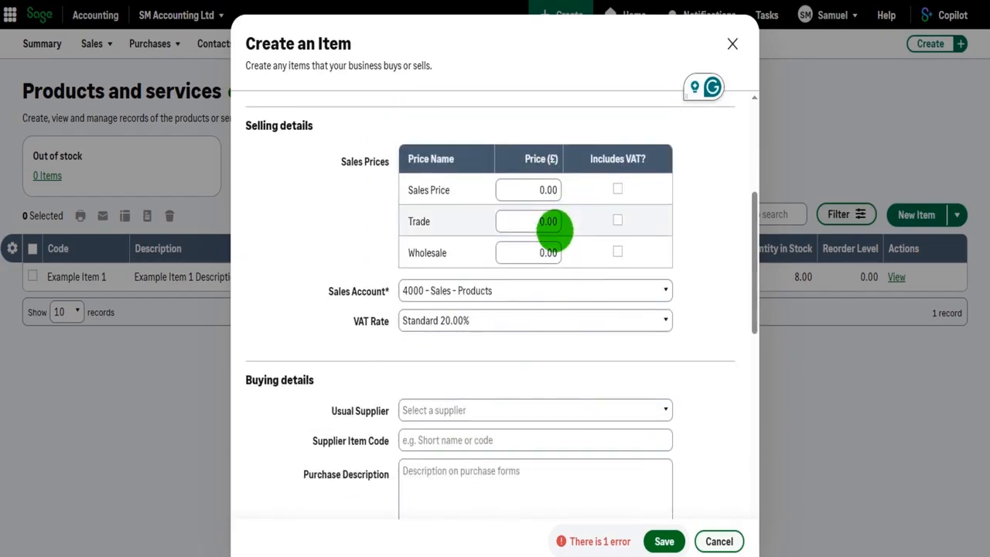
scroll(470, 251, down, 1)
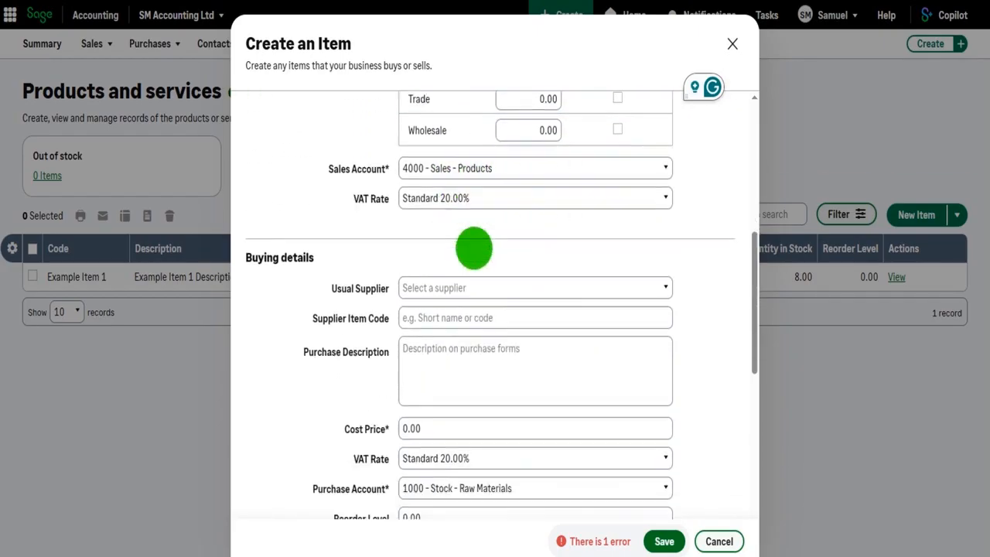
scroll(477, 186, down, 1)
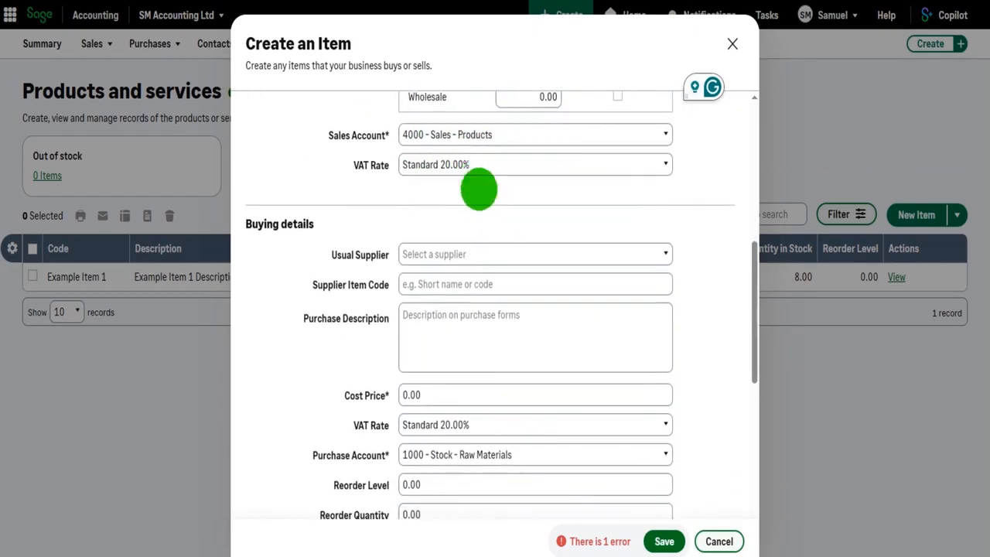
scroll(508, 221, down, 5)
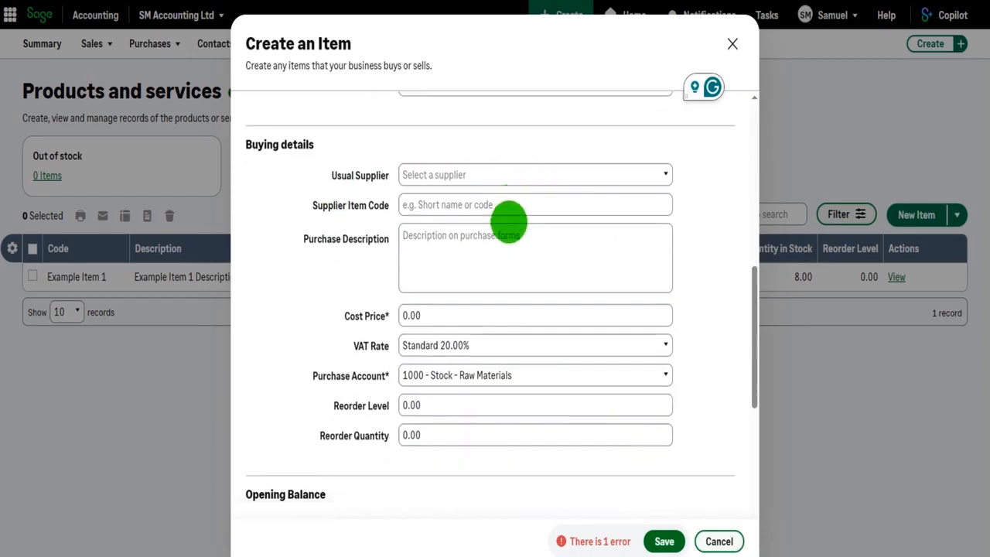
Enable the existing stock on hand option to view the opening balance fields, and clear it again
scroll(404, 186, down, 1)
scroll(404, 143, up, 1)
click(401, 177)
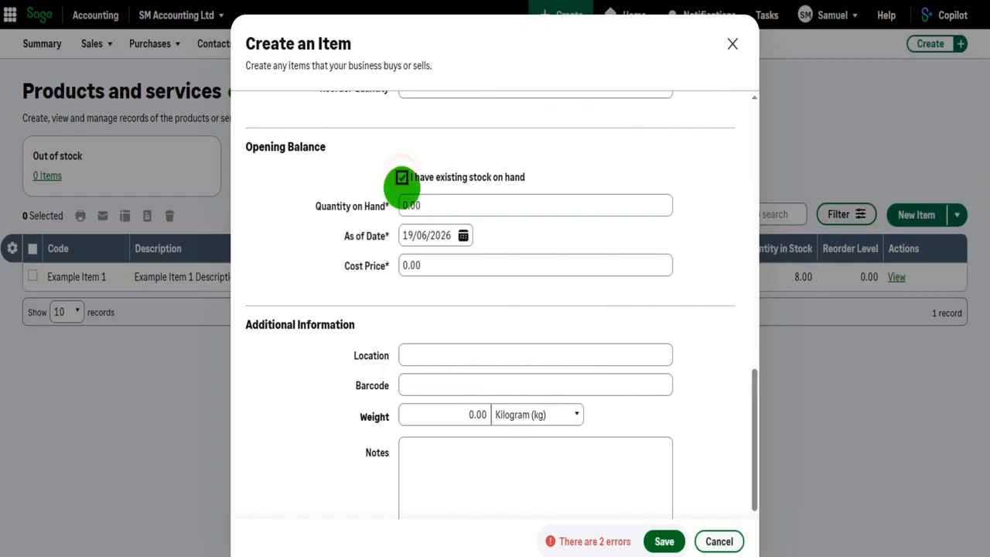
click(401, 177)
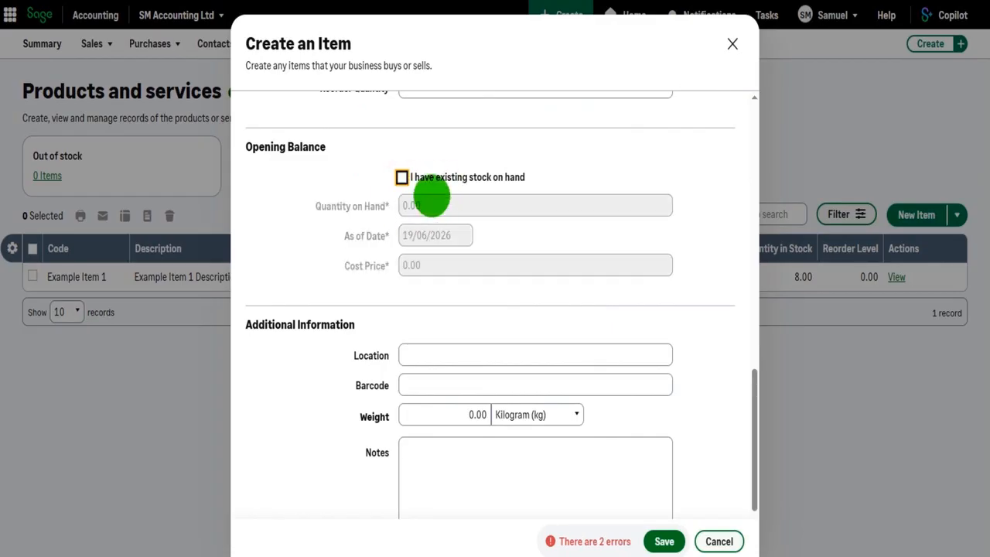
Look through the stock item's location, barcode, weight and notes fields under Additional Information
scroll(430, 200, down, 2)
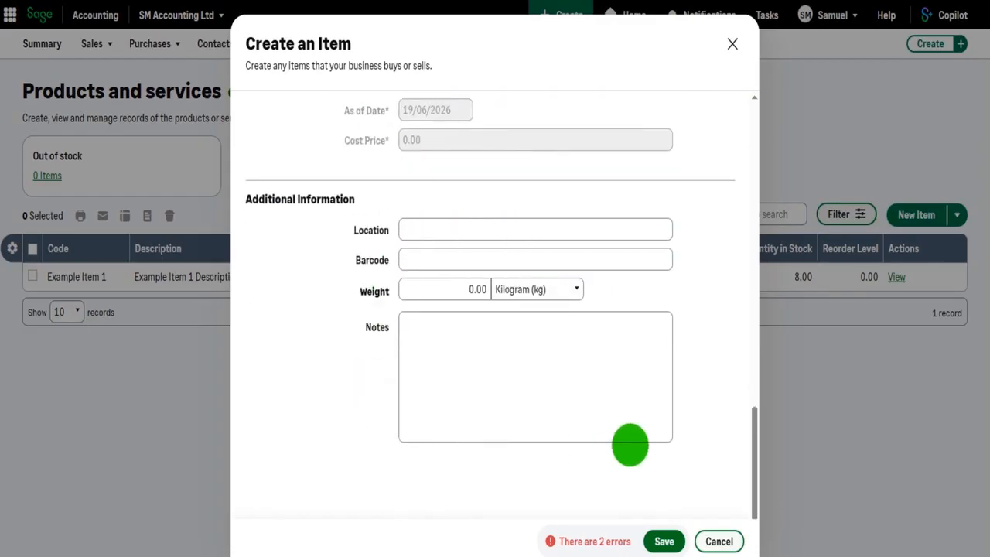
click(466, 229)
click(453, 259)
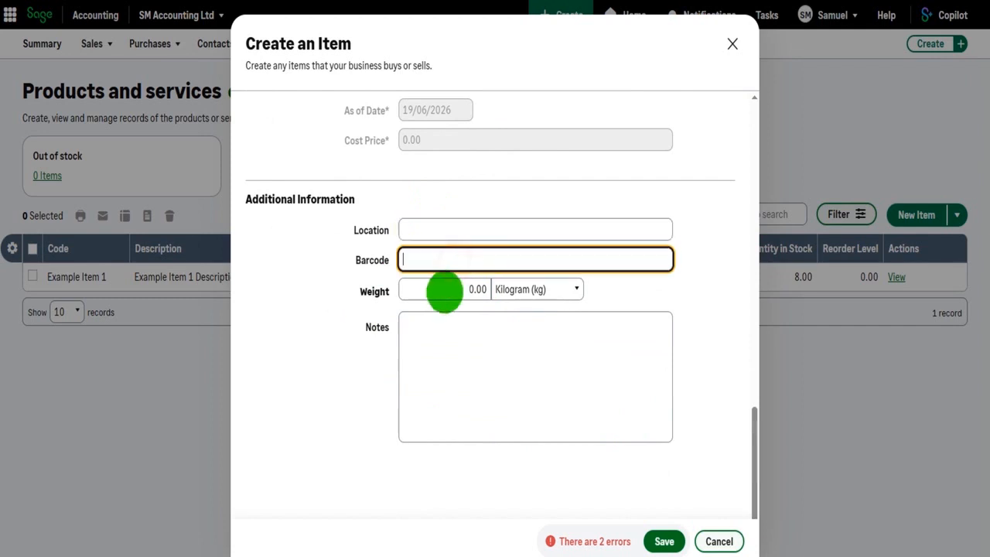
click(452, 360)
Change the item type to Non-stock and compare its selling, buying and additional information fields with the stock form
scroll(469, 358, up, 15)
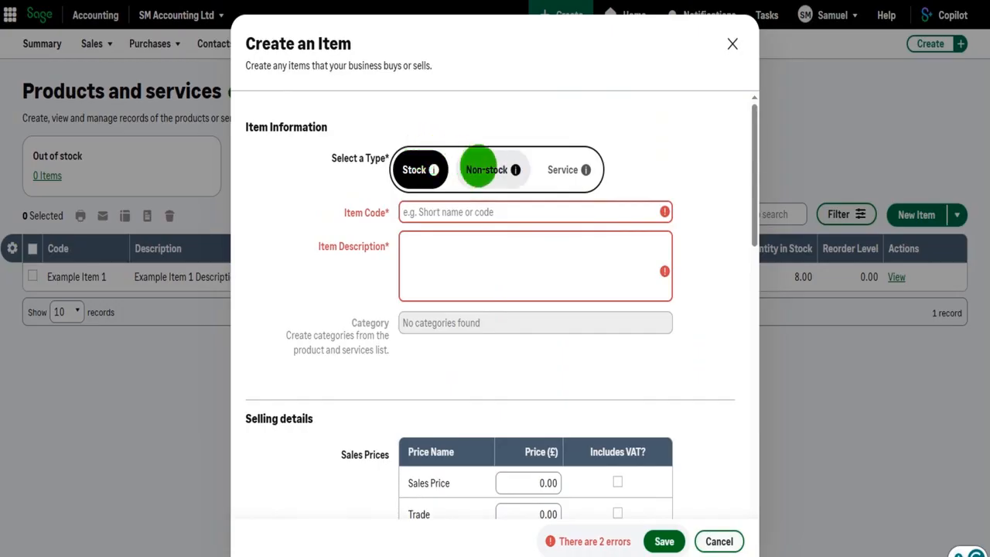
click(488, 170)
scroll(602, 198, down, 1)
scroll(602, 198, down, 5)
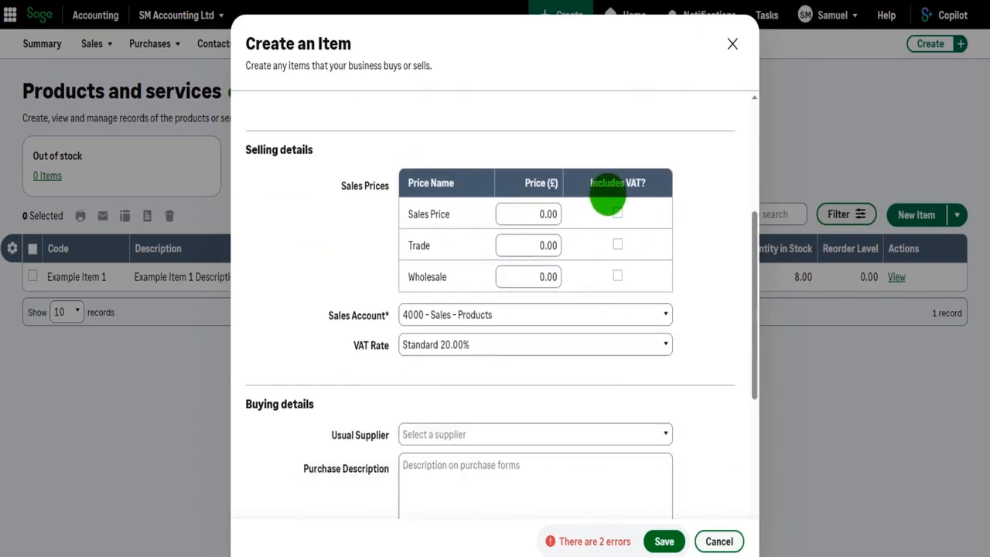
scroll(608, 155, up, 3)
scroll(490, 263, down, 5)
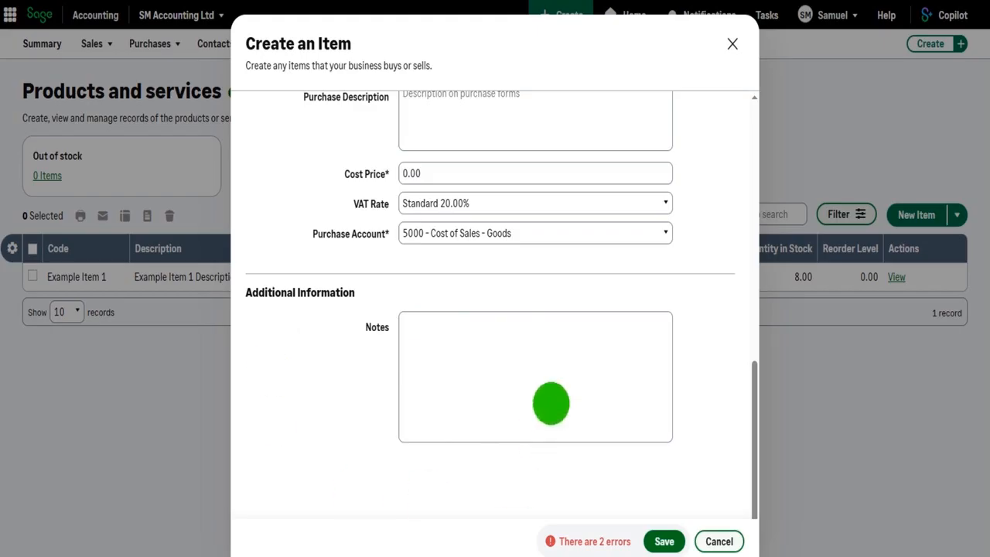
Set the new item's type back to Stock and review its selling details
scroll(551, 403, up, 10)
click(420, 170)
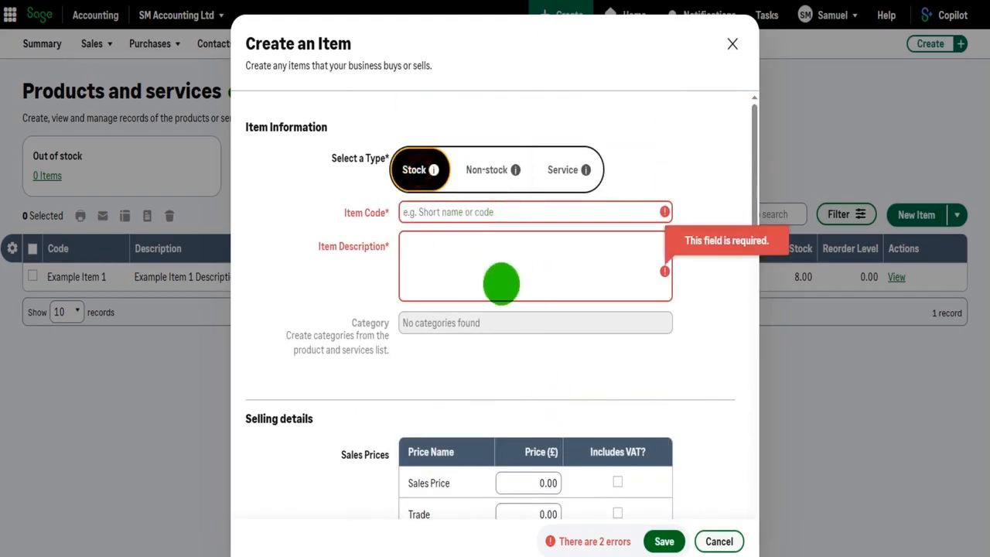
scroll(488, 268, down, 10)
scroll(490, 324, up, 8)
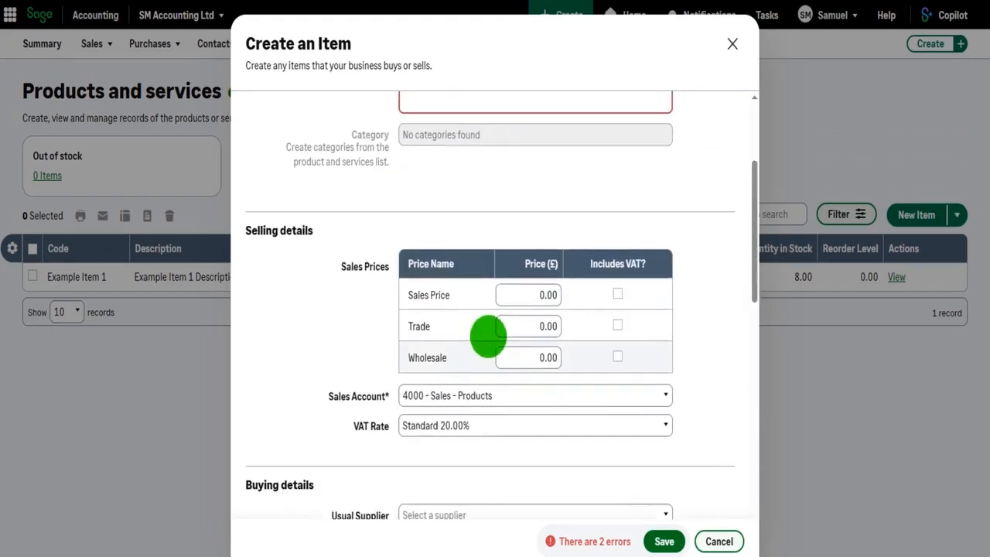
Switch the item type between Non-stock and Stock, and look through the stock form's buying, opening balance and additional information fields
scroll(489, 340, up, 5)
click(499, 161)
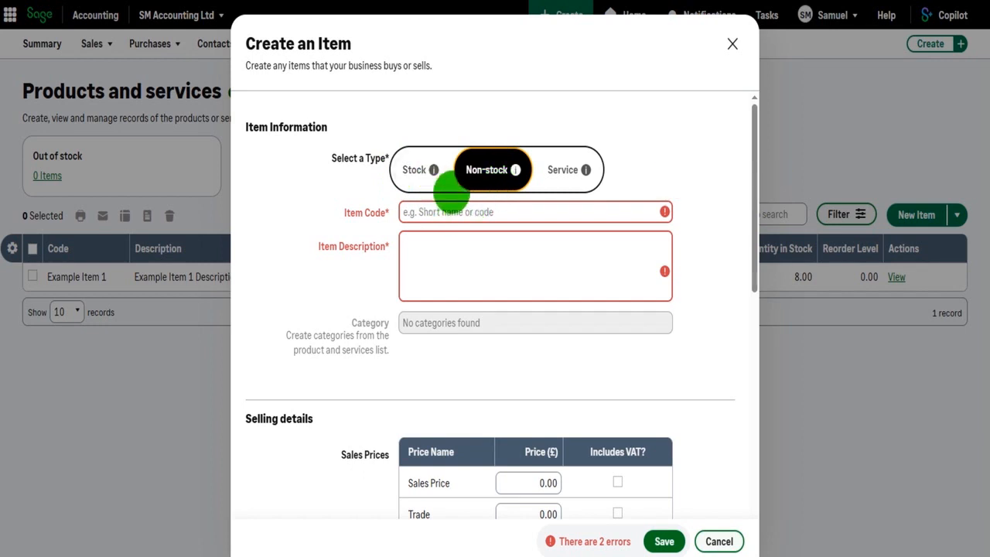
click(415, 169)
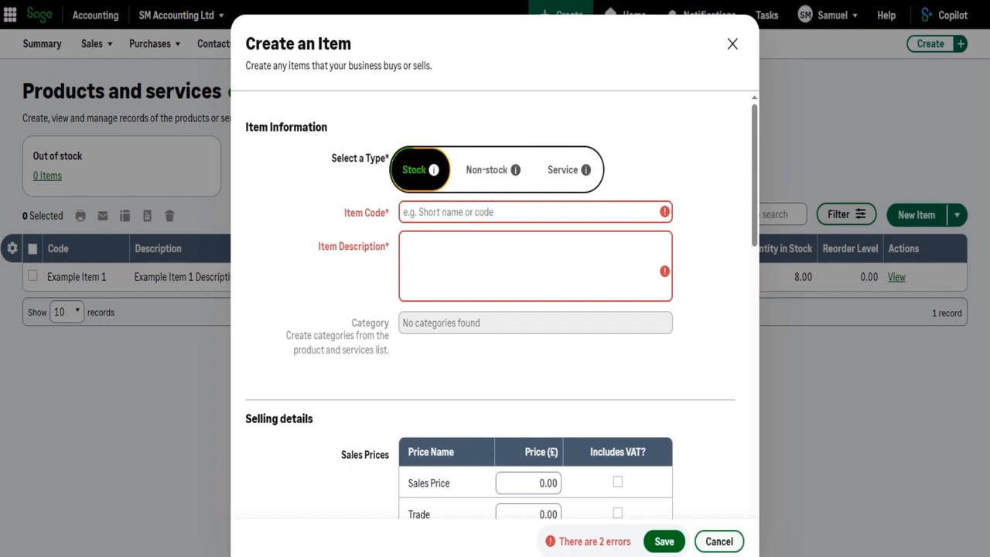
click(483, 170)
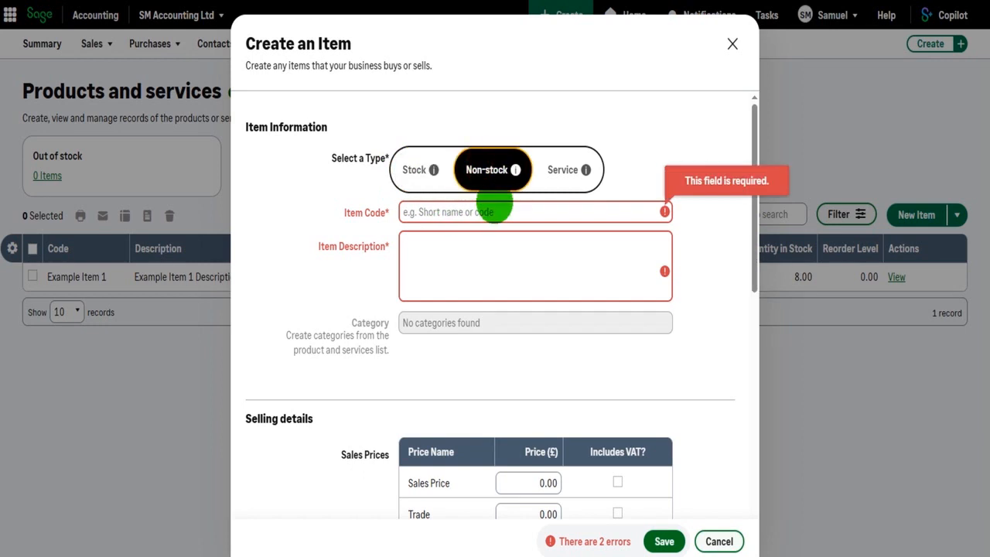
click(416, 169)
scroll(470, 247, down, 10)
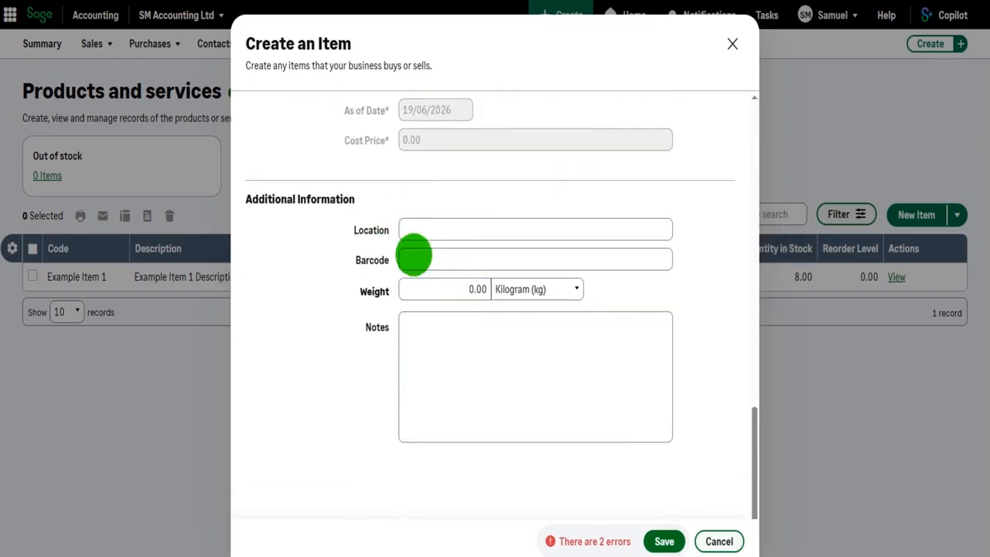
scroll(428, 331, up, 10)
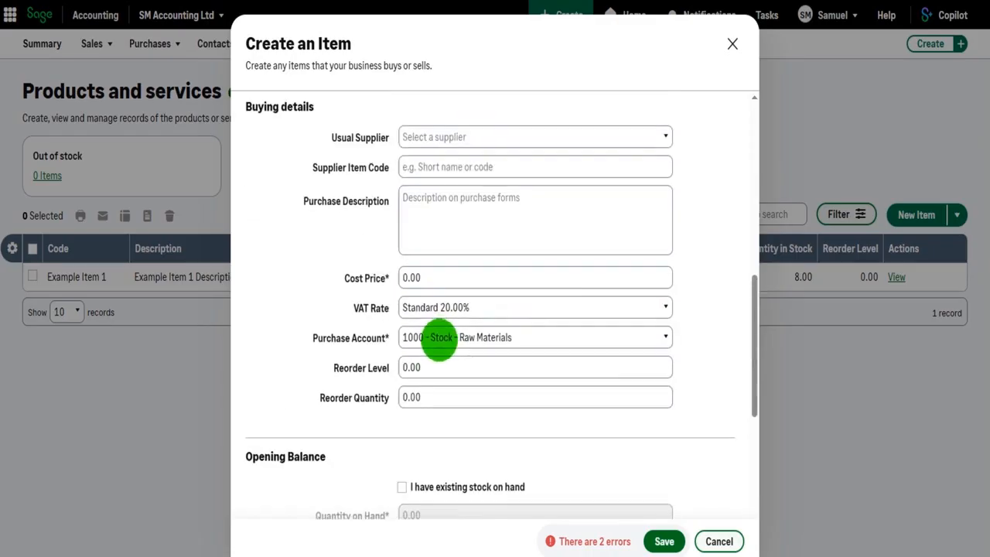
Change the item type to Service and review its rate, buying details and notes fields
click(571, 169)
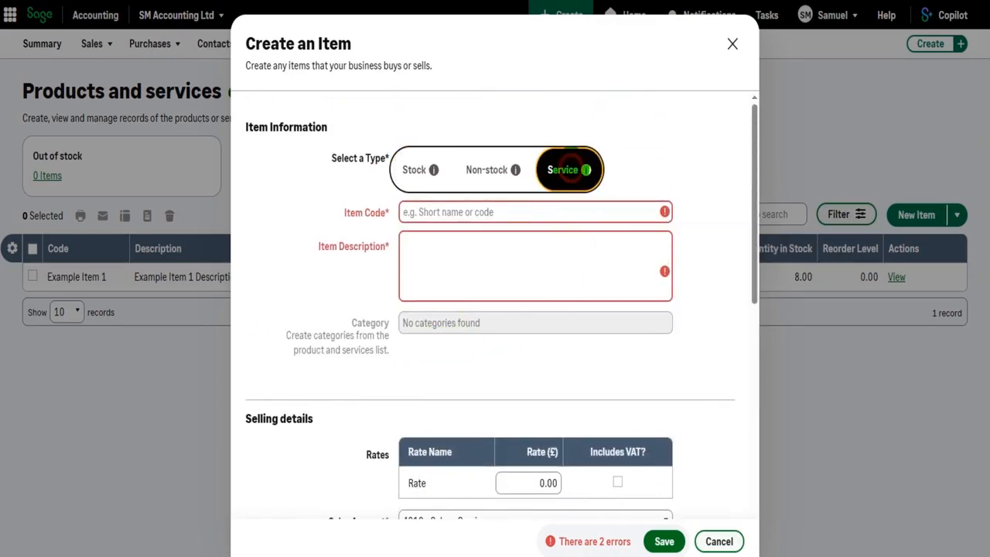
scroll(593, 185, down, 10)
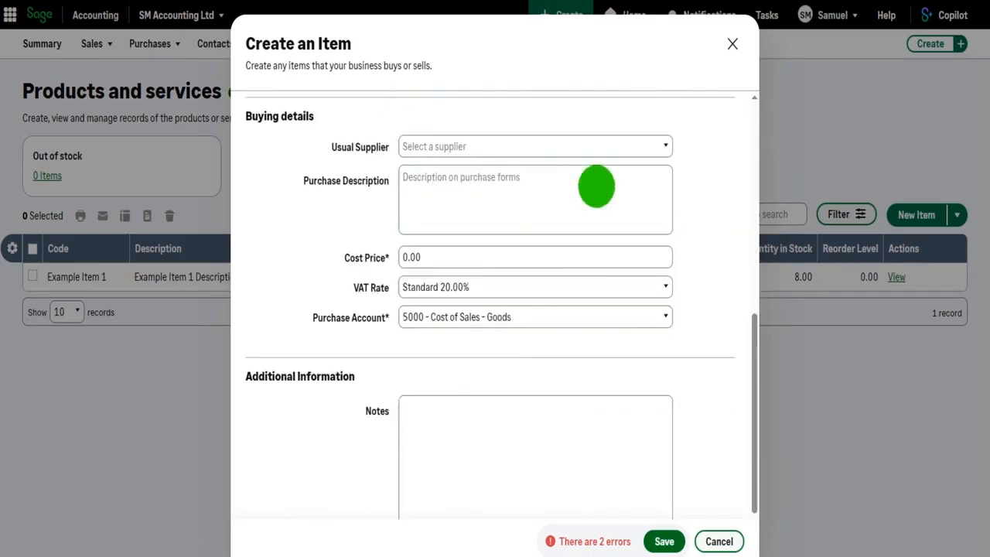
scroll(394, 384, up, 10)
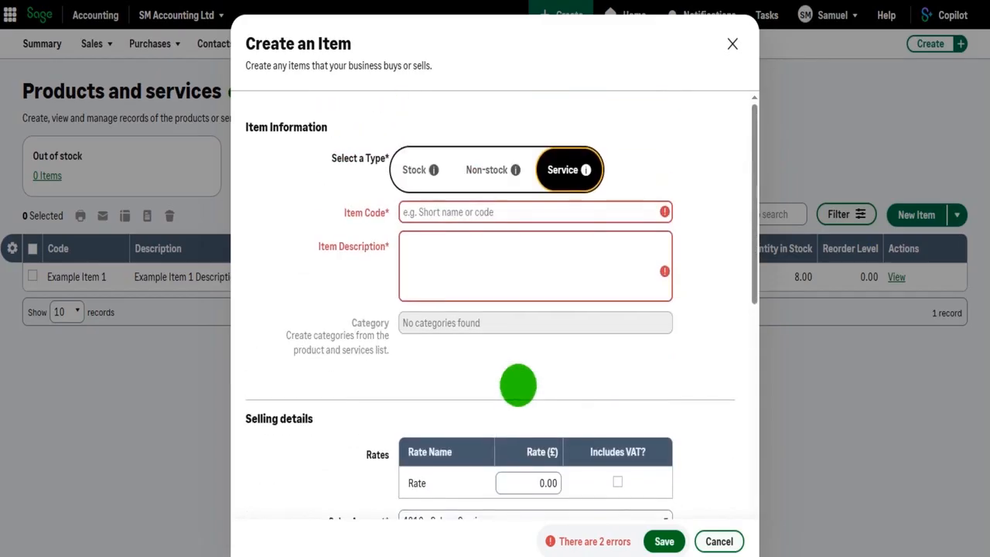
Set the item type to Stock, with the code "Stock Item 1" and the description "Item 1 sold on ecommerce website"
click(413, 169)
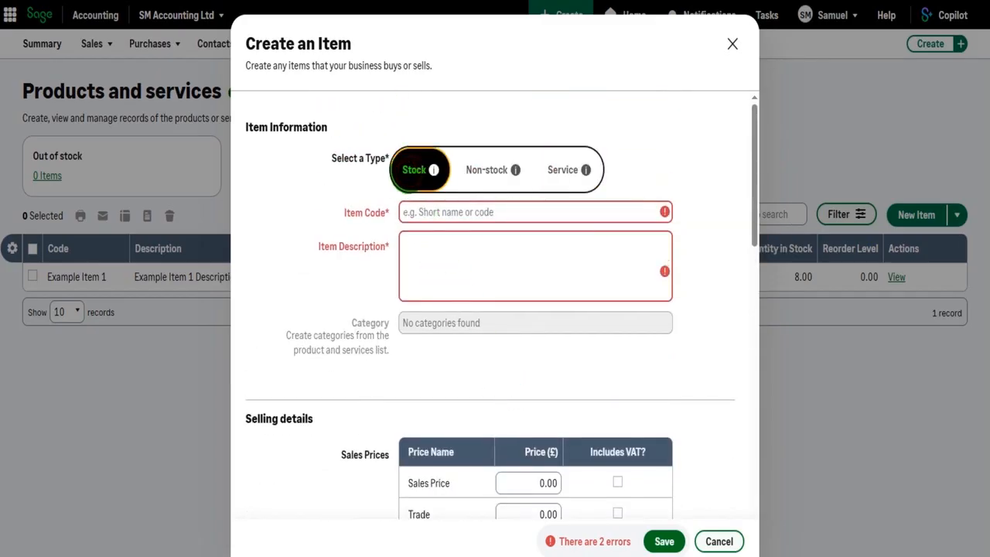
click(440, 209)
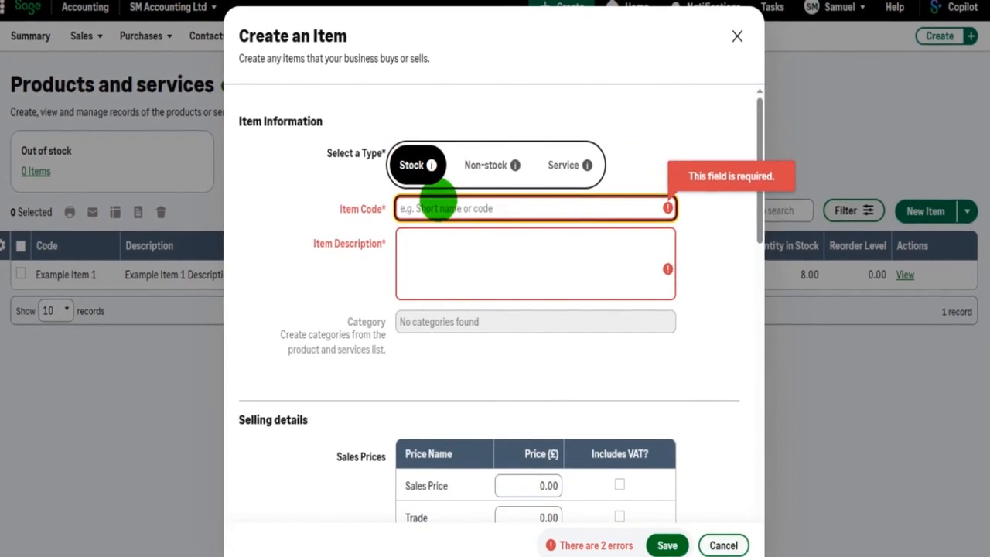
text(Stock)
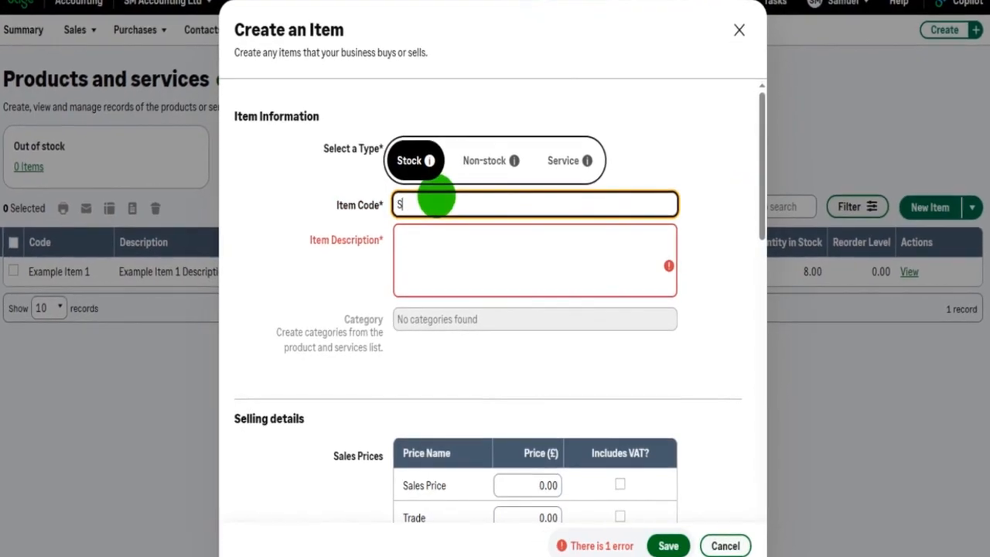
text( Item)
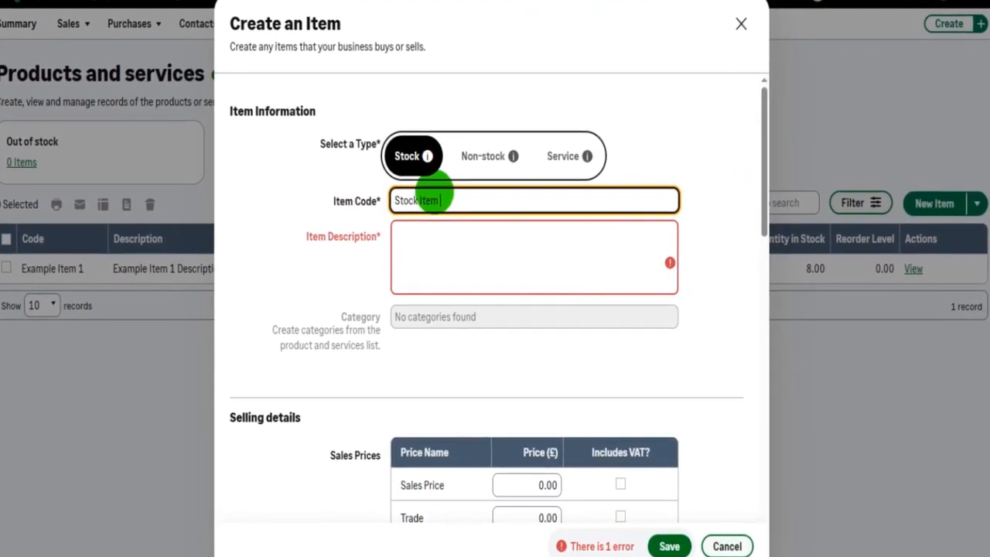
text( 1)
key(Tab)
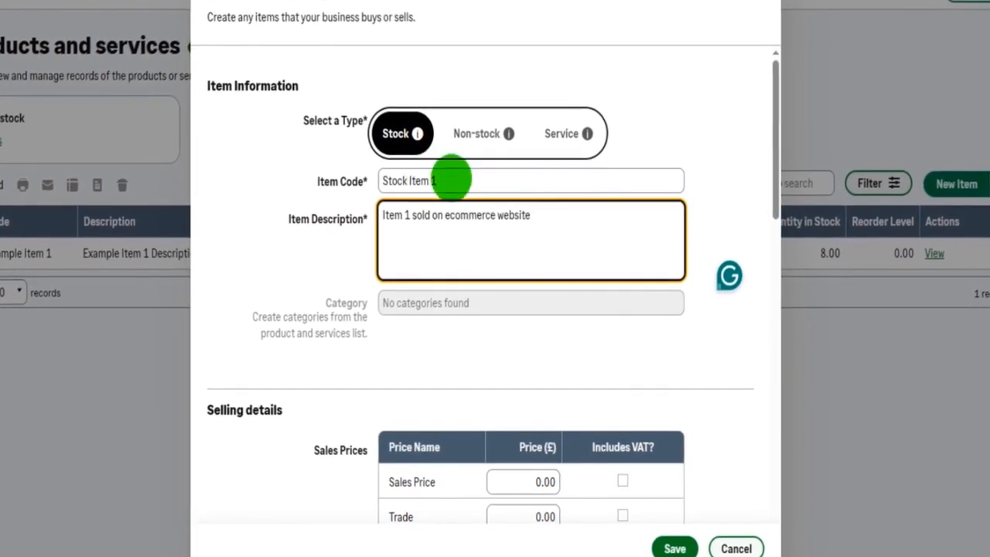
Set the item's standard sales price to £150 and mark it as including VAT
scroll(422, 226, down, 10)
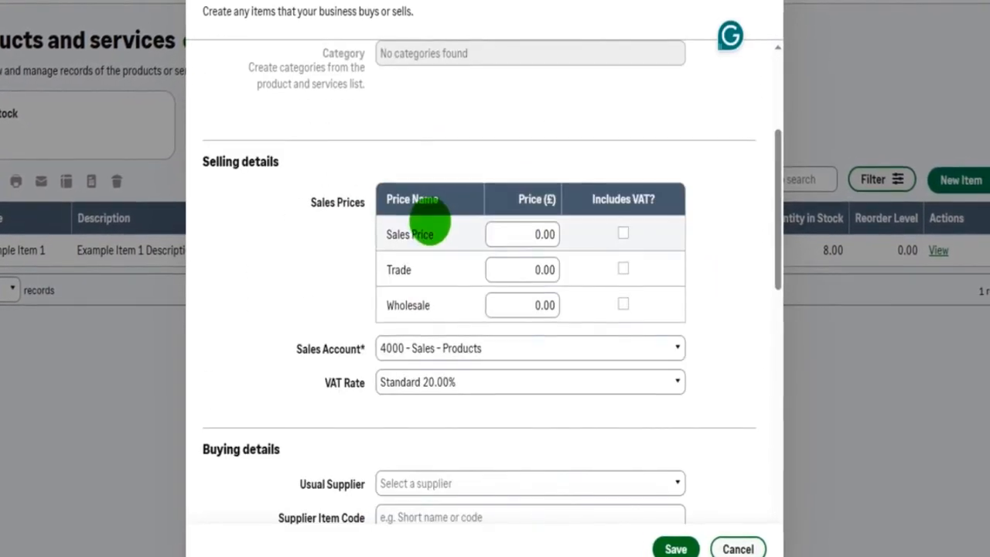
scroll(466, 226, up, 3)
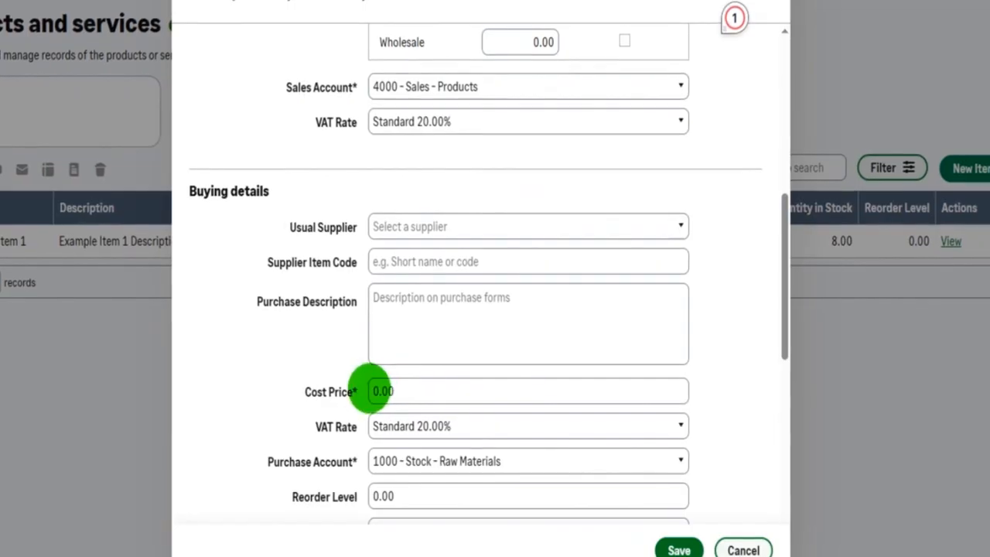
scroll(393, 466, down, 6)
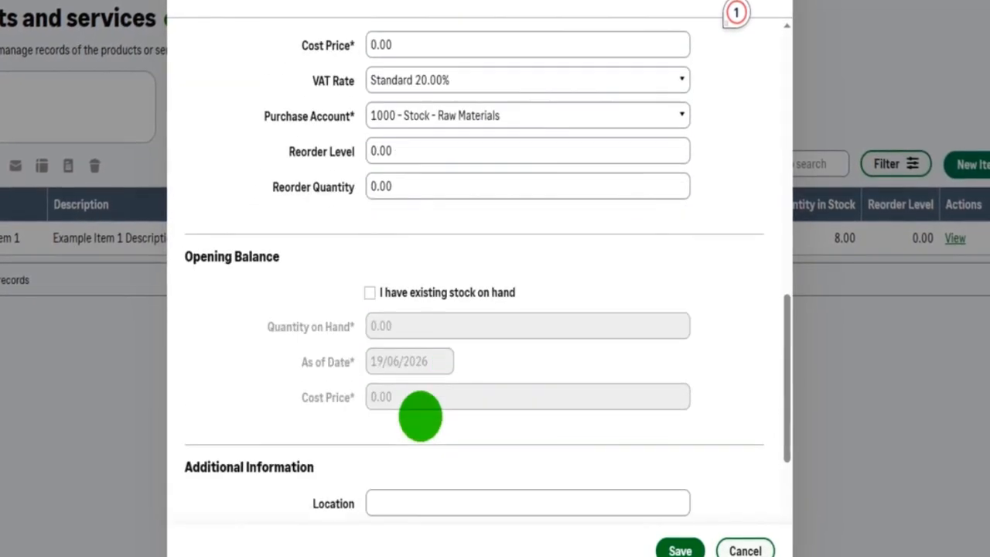
scroll(423, 405, up, 15)
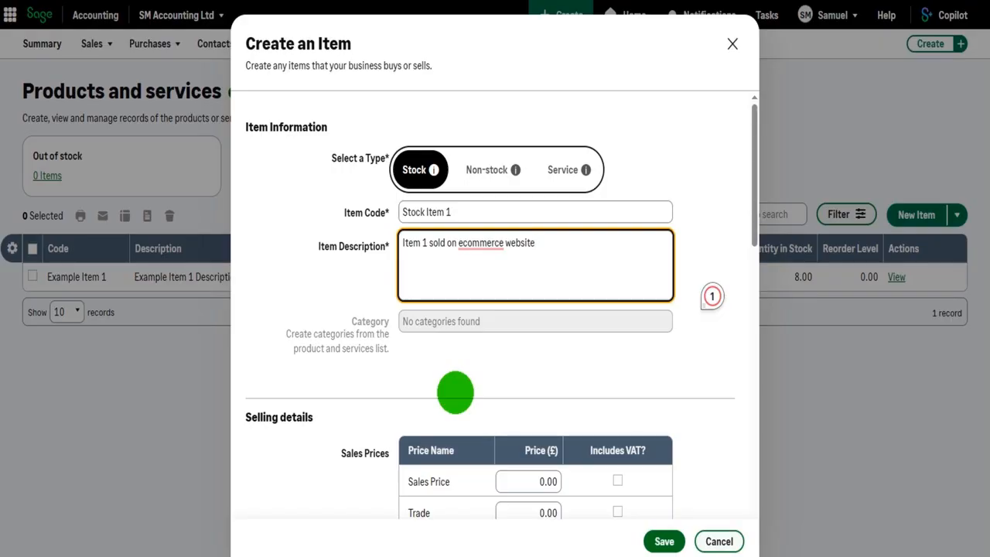
scroll(455, 392, down, 3)
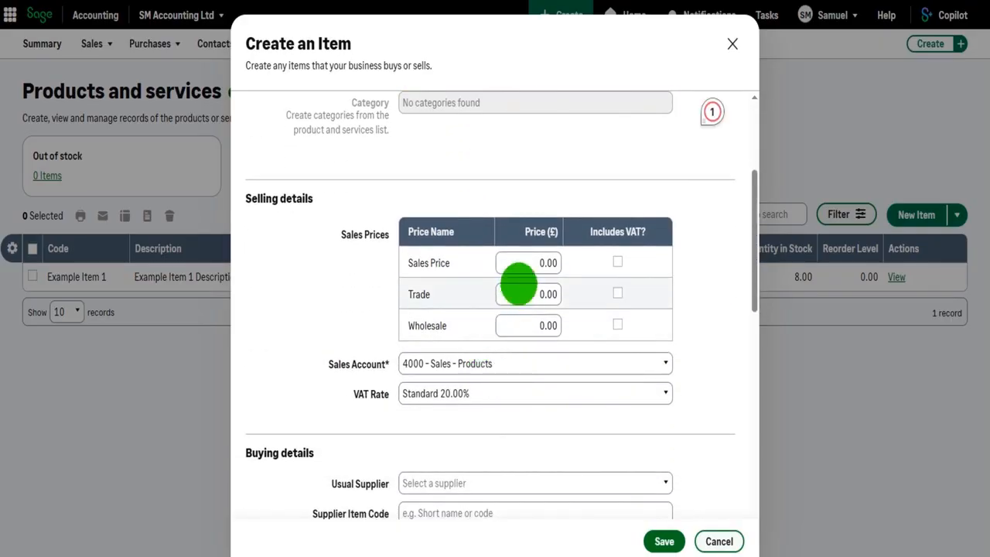
click(524, 264)
text(150)
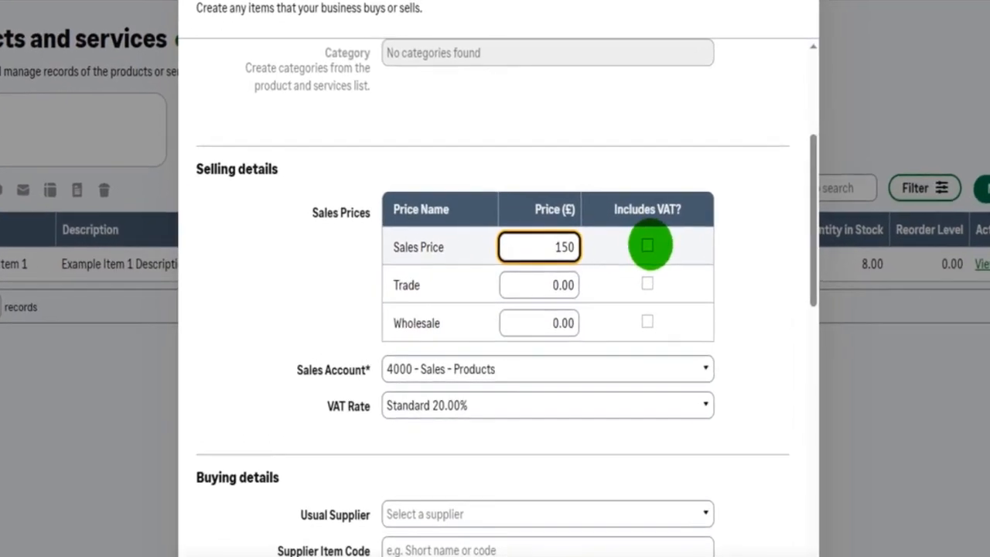
click(635, 252)
Set the trade price to £125 including VAT and the wholesale price to £50 without VAT included
click(514, 284)
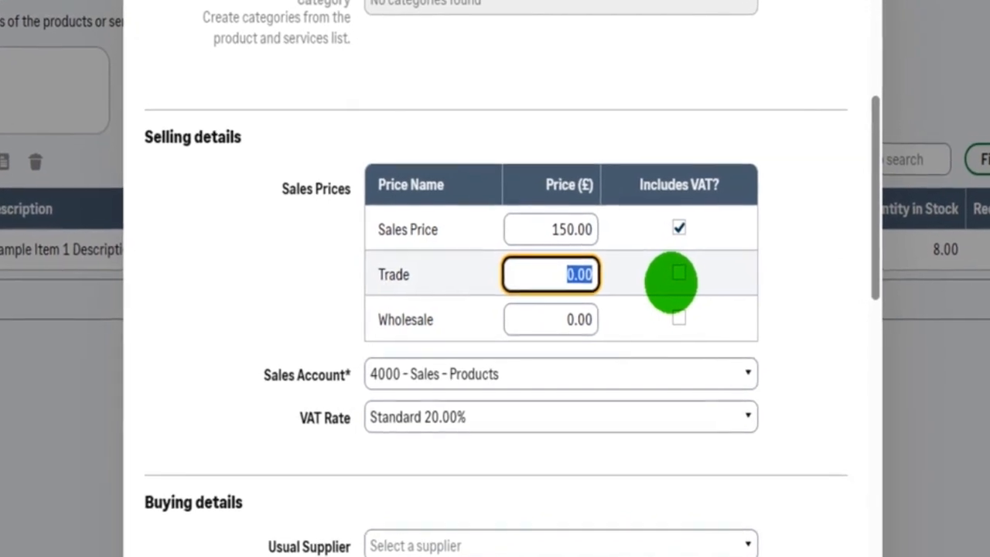
text(125)
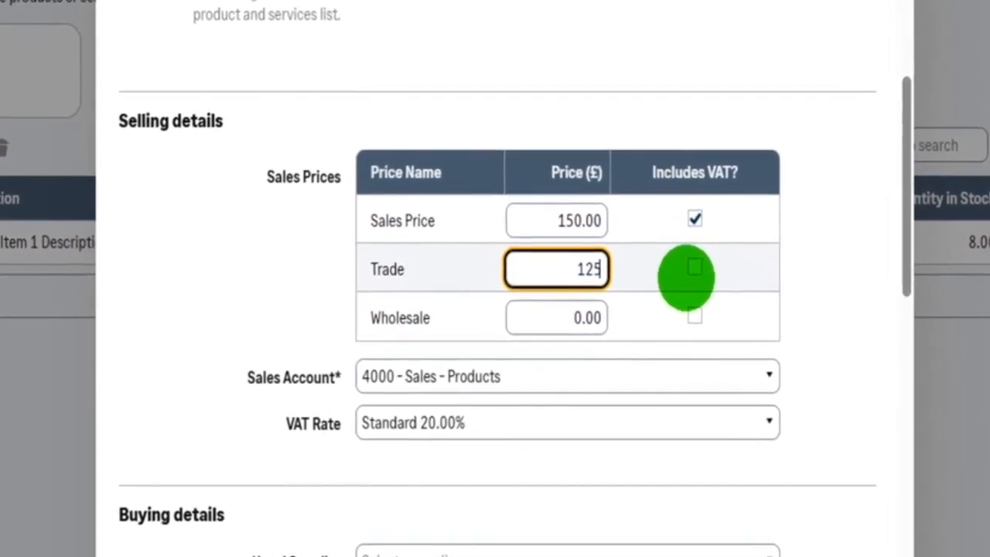
click(699, 266)
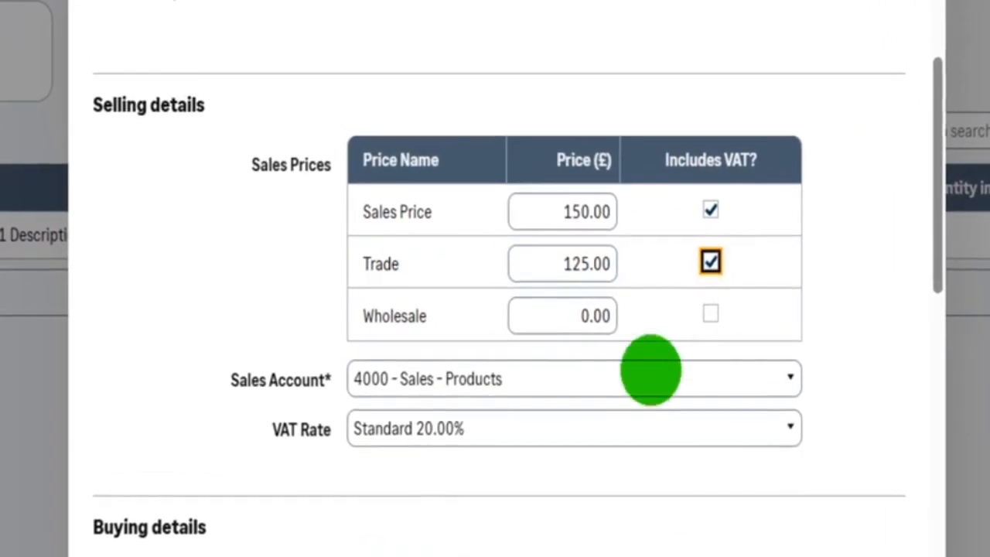
click(526, 311)
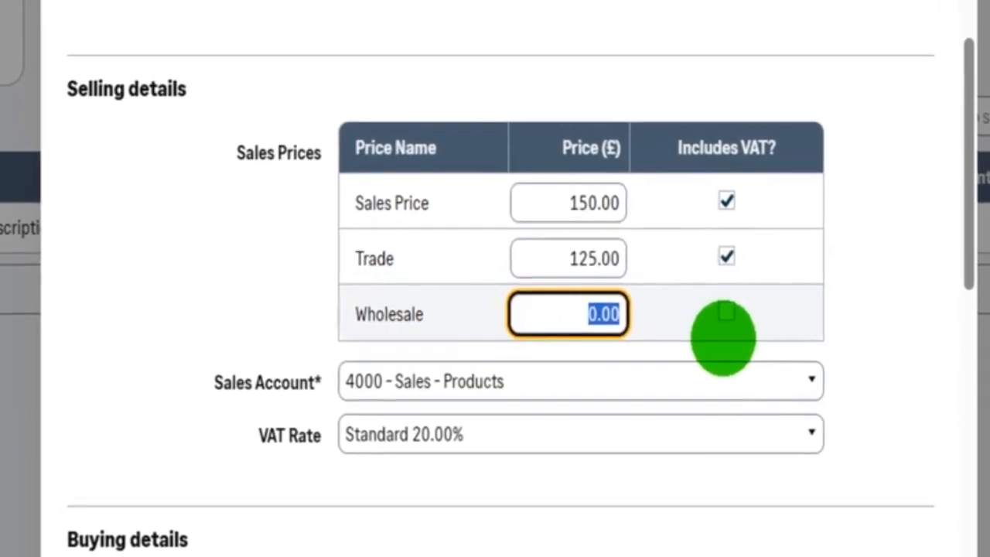
text(50)
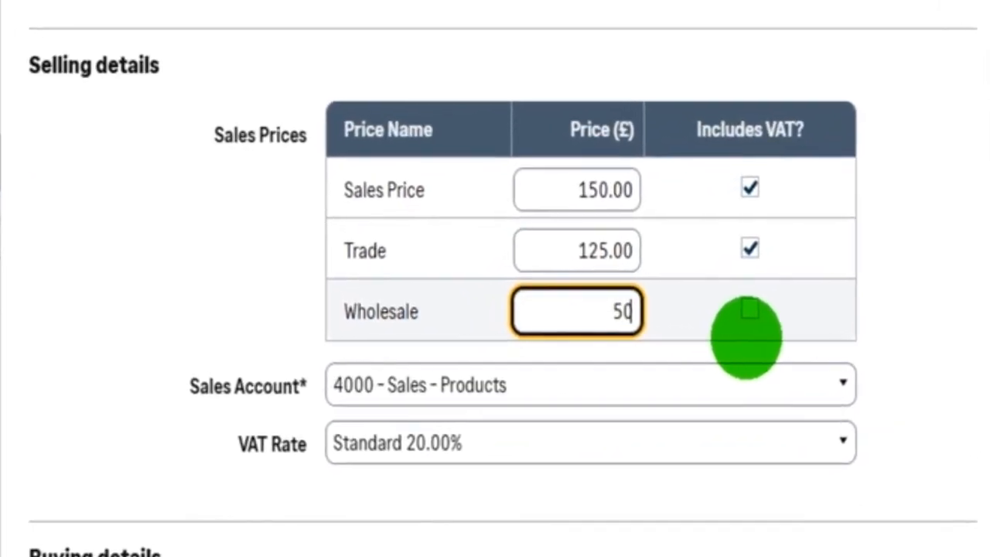
key(Tab)
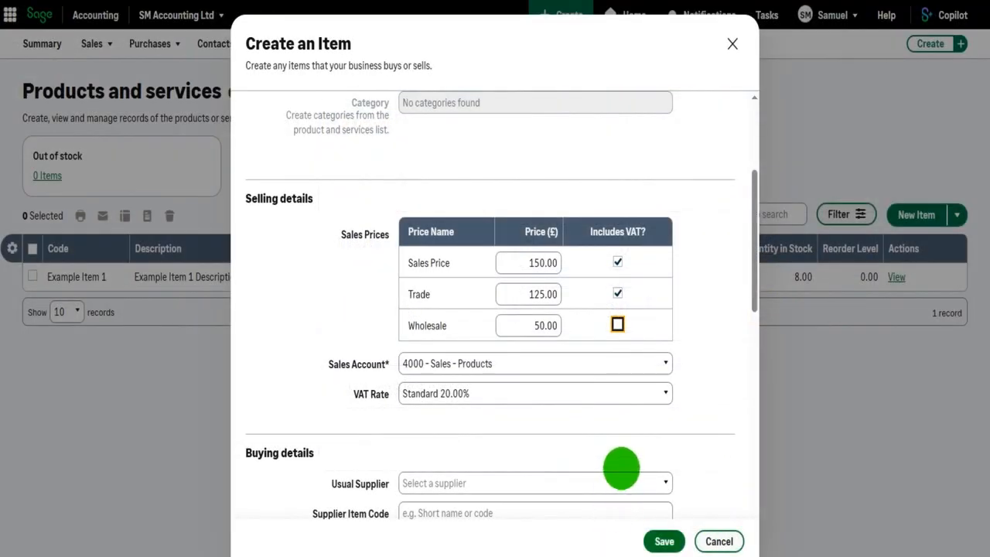
Choose Suppliers R Us as the usual supplier in the buying details, leaving the supplier item code and purchase description blank
scroll(603, 456, down, 1)
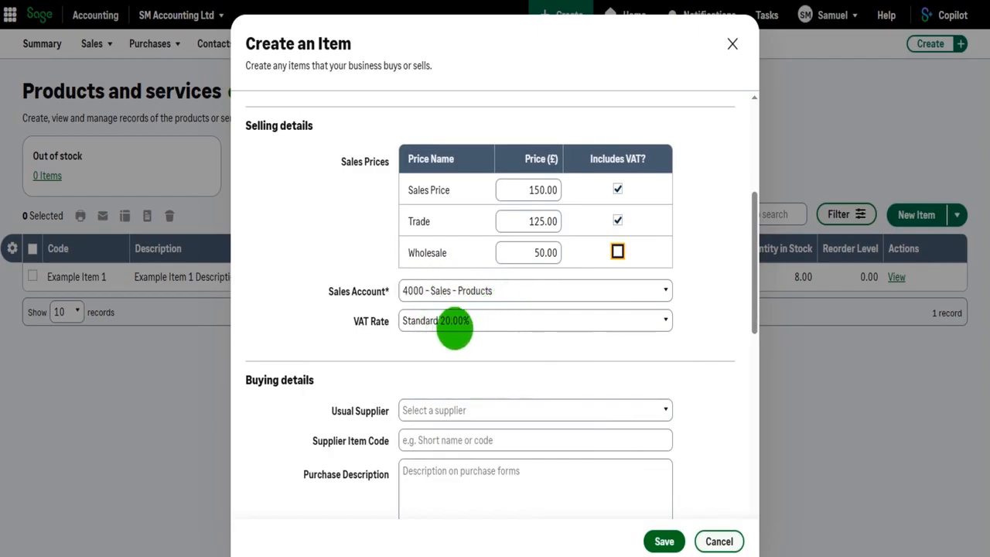
scroll(454, 336, down, 3)
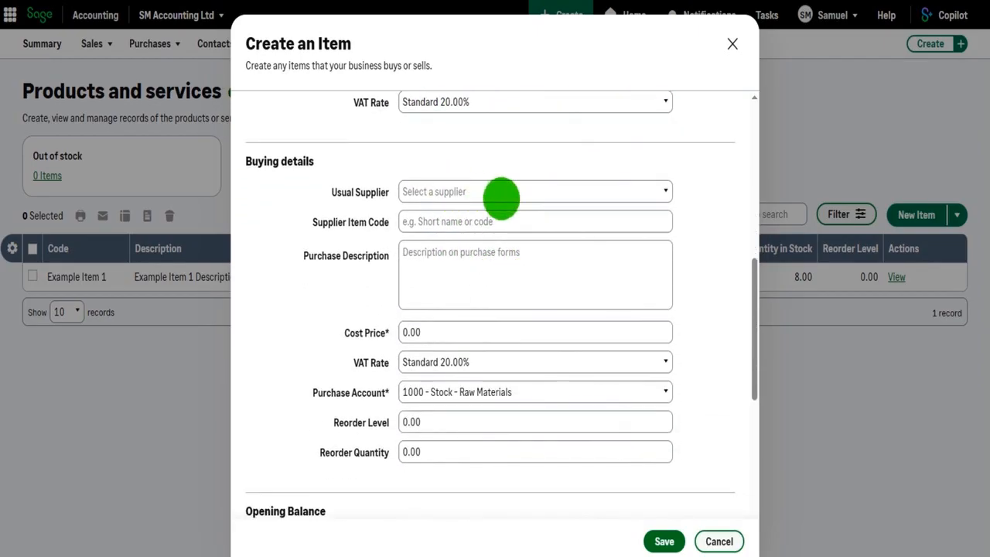
click(501, 198)
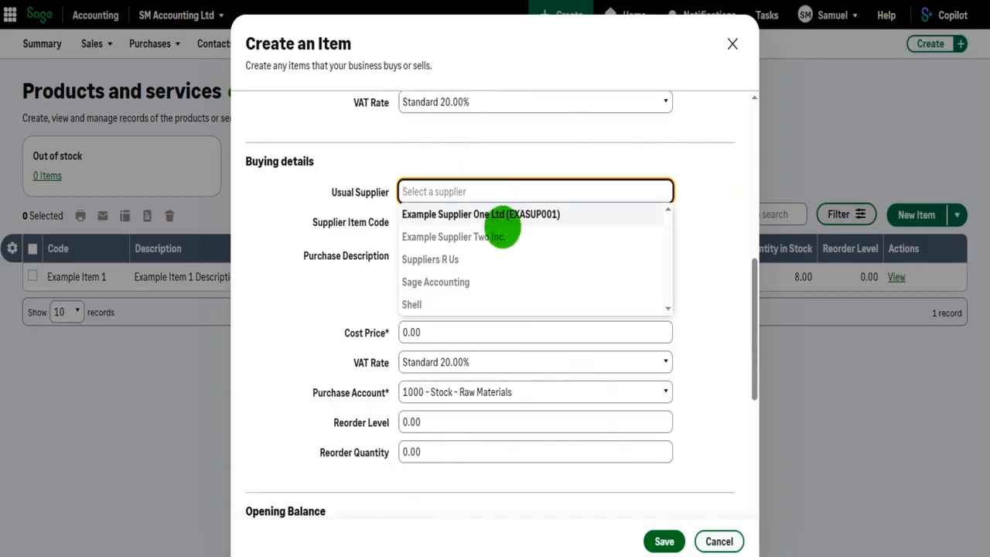
click(455, 260)
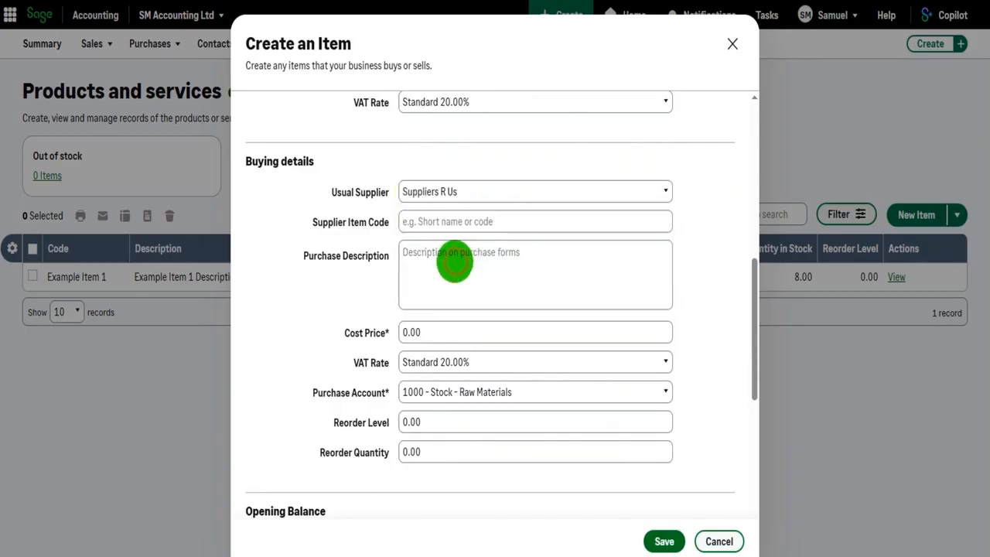
click(482, 221)
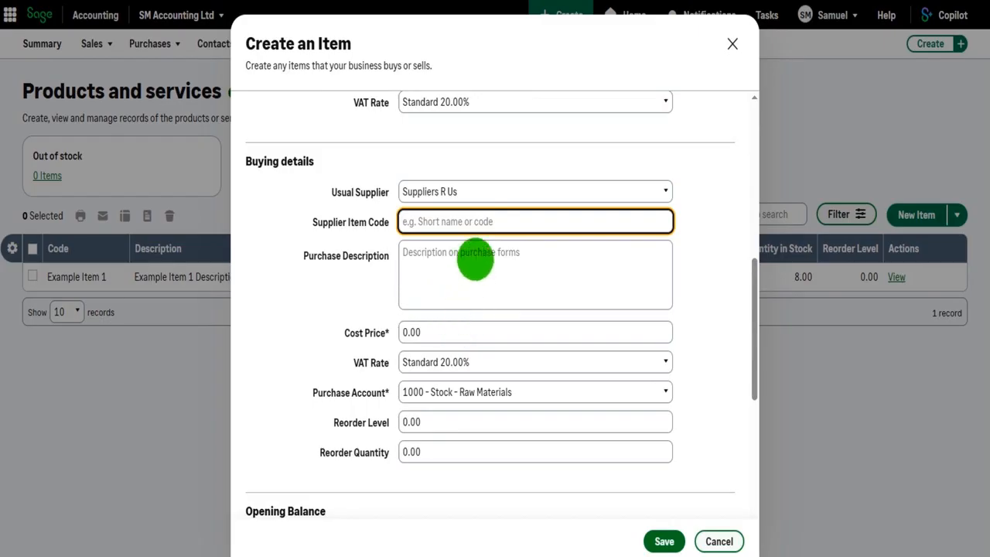
click(474, 261)
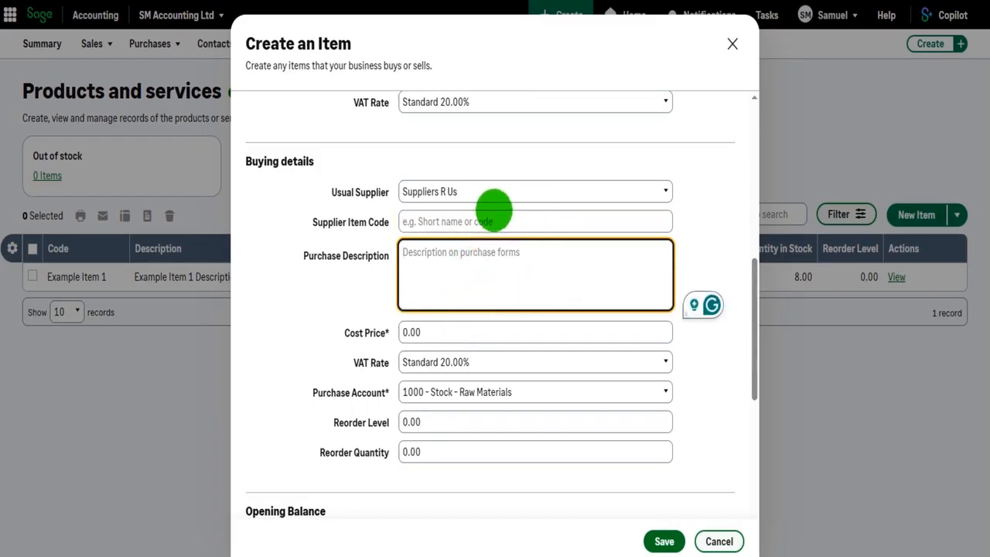
Set the buying cost price to 50.00 and its VAT rate to No VAT
scroll(486, 263, down, 1)
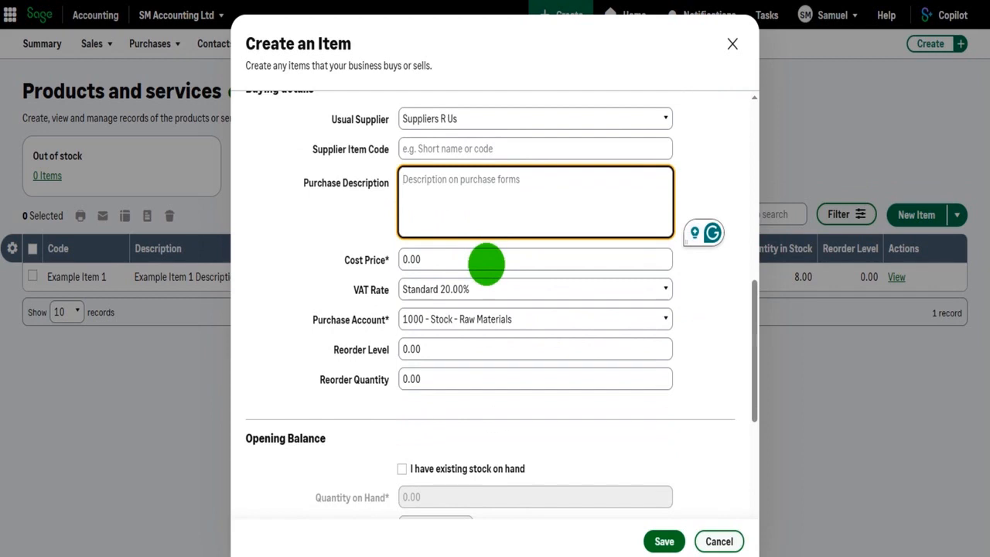
drag(485, 263, 405, 259)
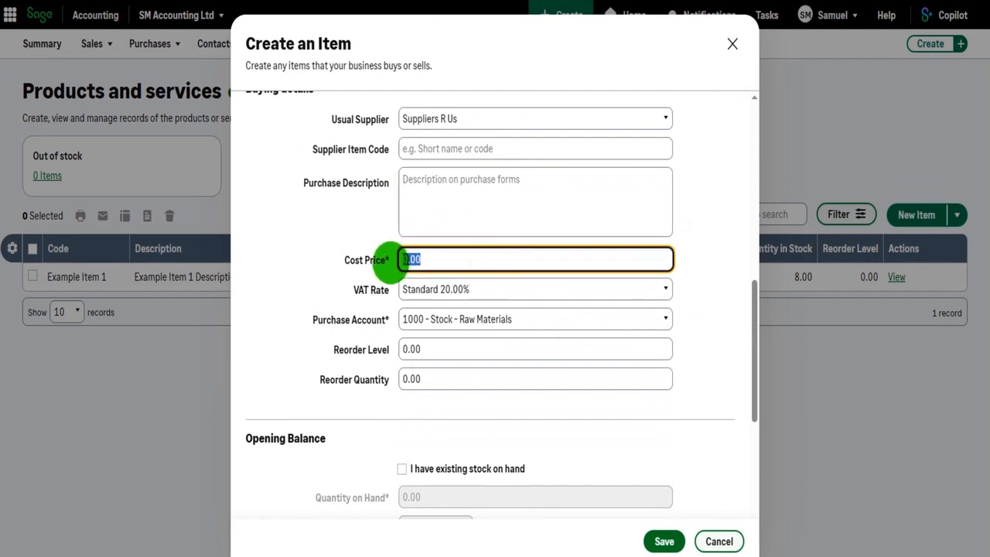
click(431, 287)
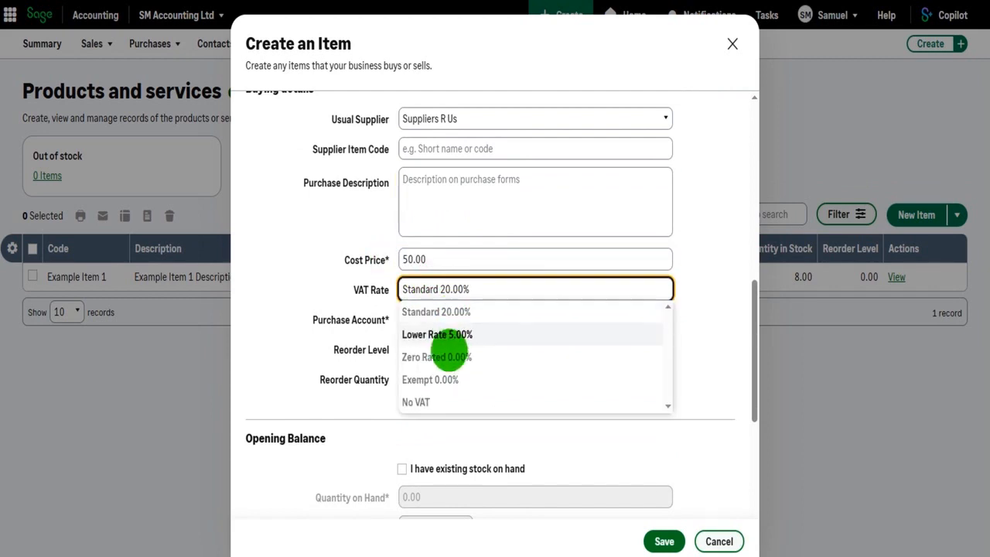
click(435, 400)
scroll(529, 332, down, 1)
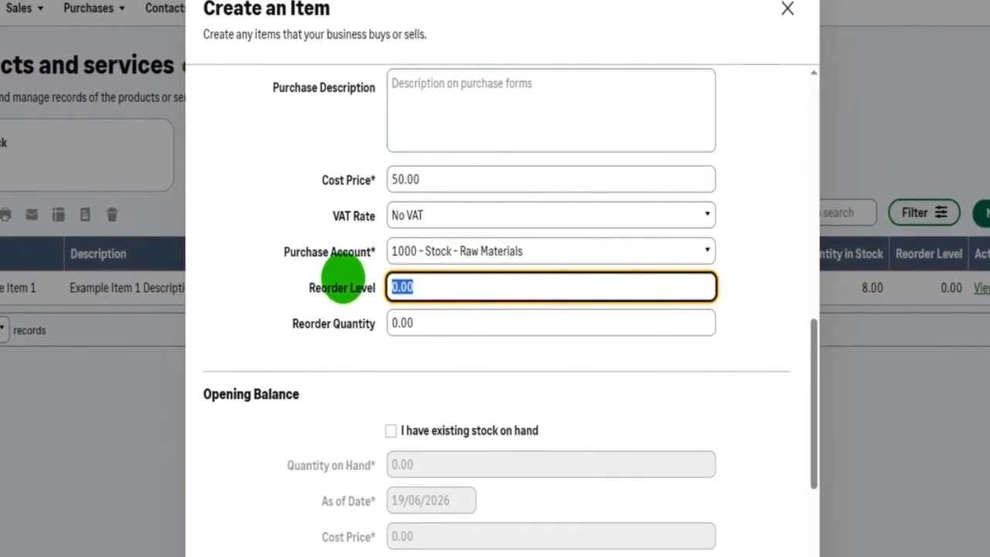
Set the stock item's reorder level to 10 and its reorder quantity to 100
text(5)
key(BackSpace)
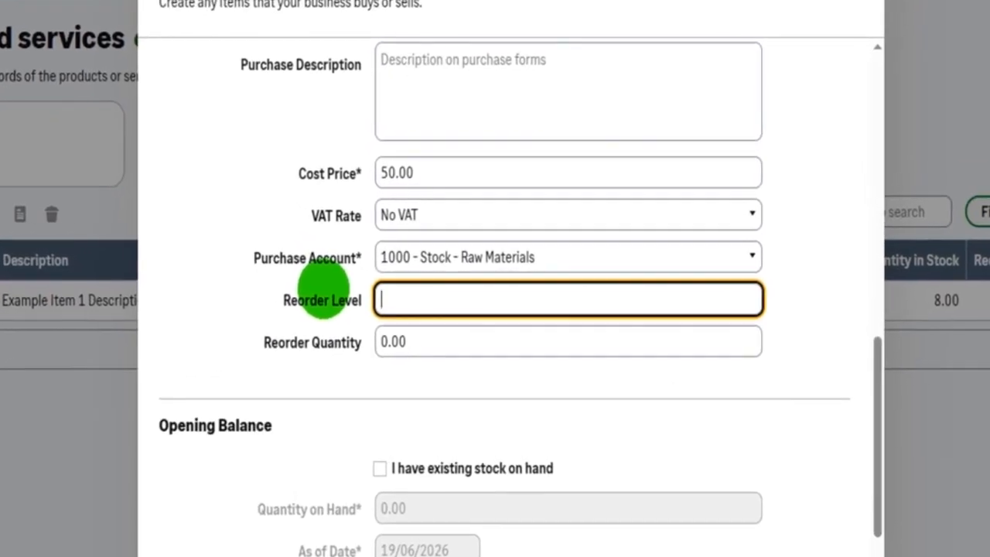
text(10)
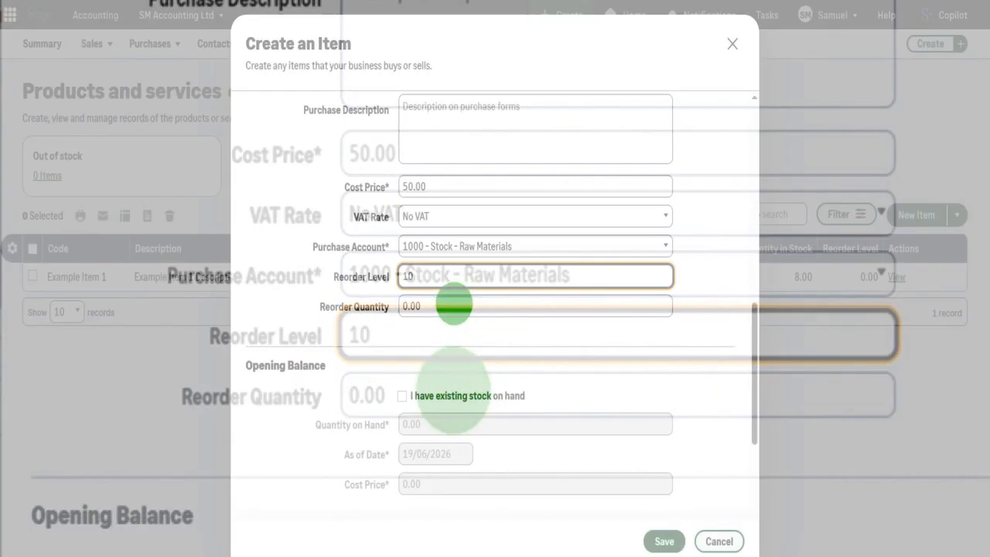
click(454, 305)
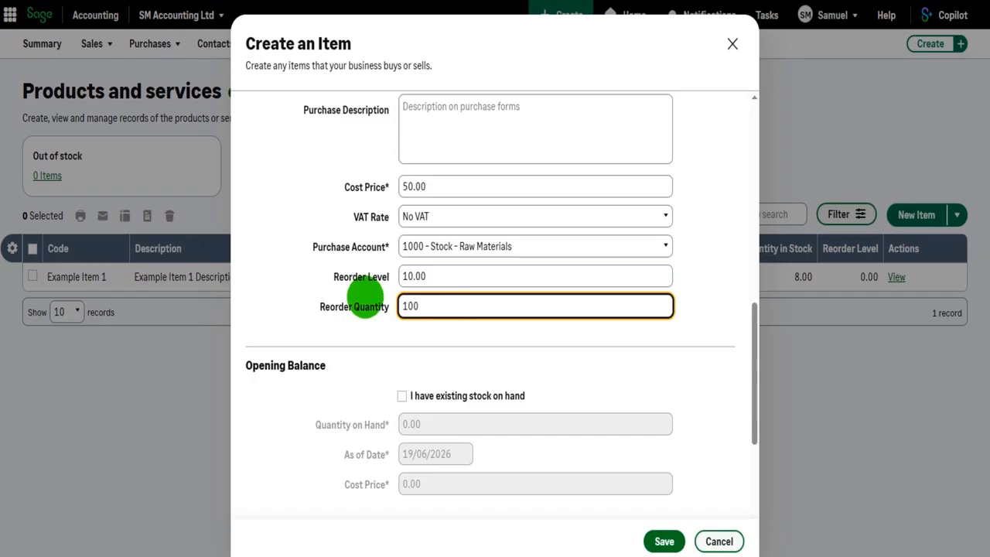
scroll(356, 340, down, 2)
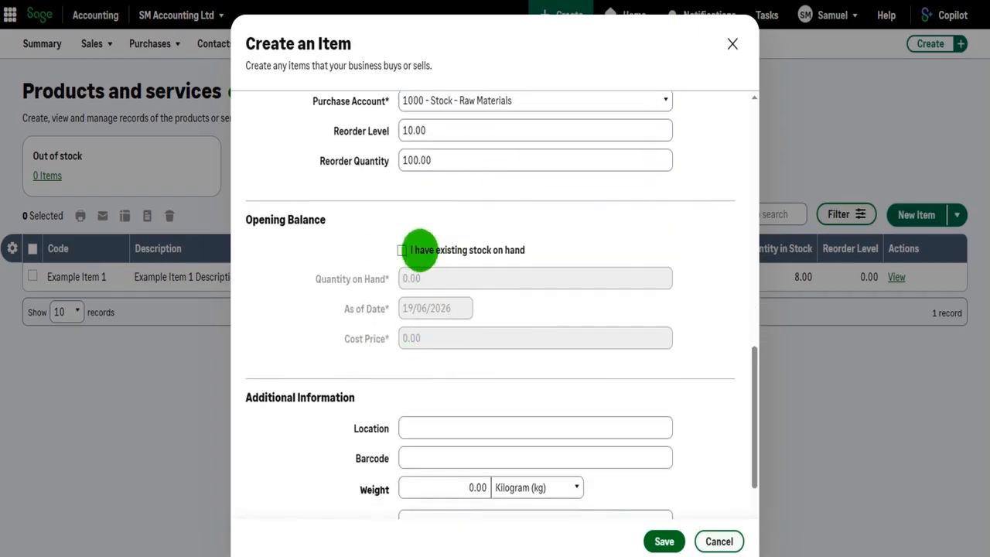
scroll(420, 250, down, 1)
click(402, 177)
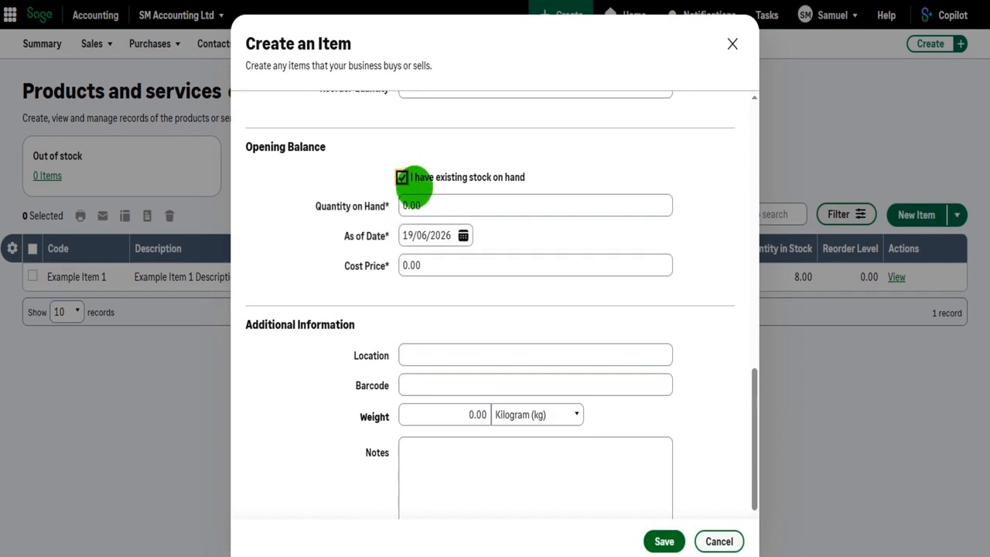
click(403, 177)
Enter Warehouse 1 as the item's location in the additional information and save the new stock item
scroll(387, 224, down, 2)
click(451, 232)
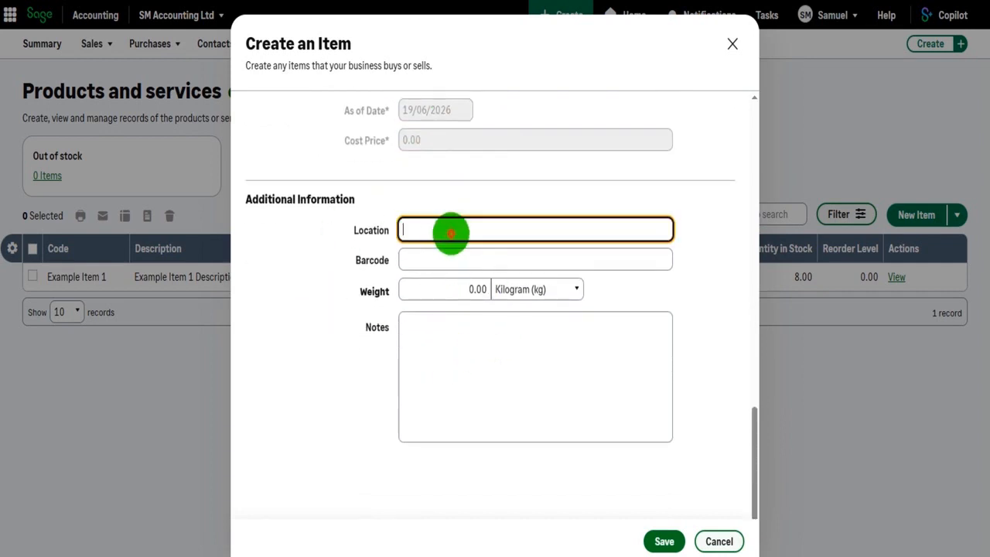
text(Warh)
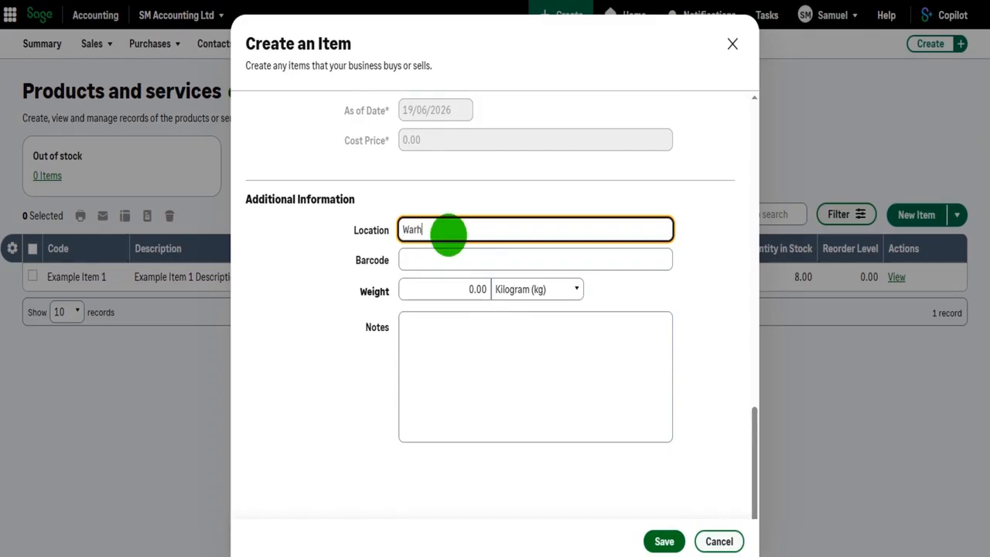
text(ouse 1)
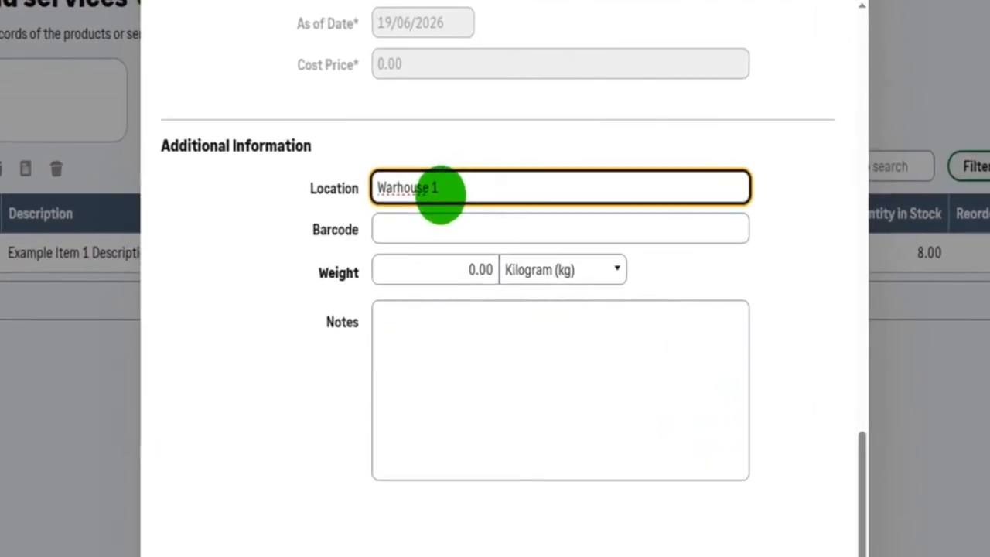
text(Be)
scroll(528, 355, up, 5)
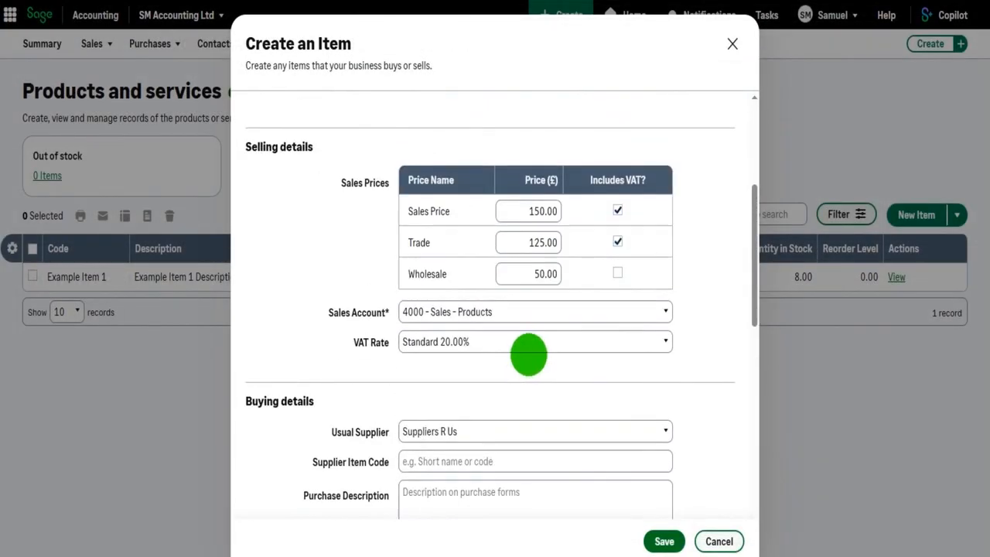
scroll(528, 355, up, 3)
click(664, 542)
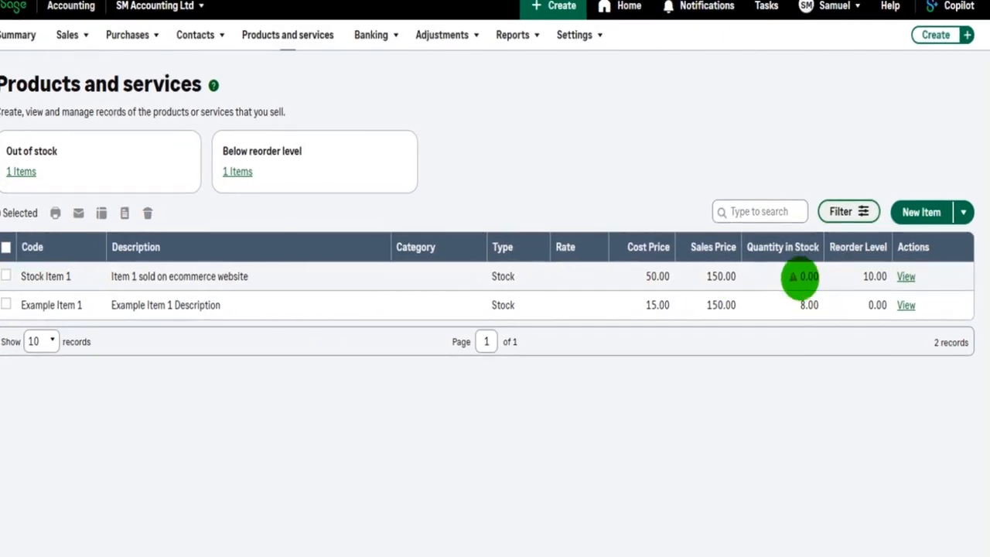
Open Stock Item 1 for editing, review its details through to the location, and save the record
mouse_move(792, 276)
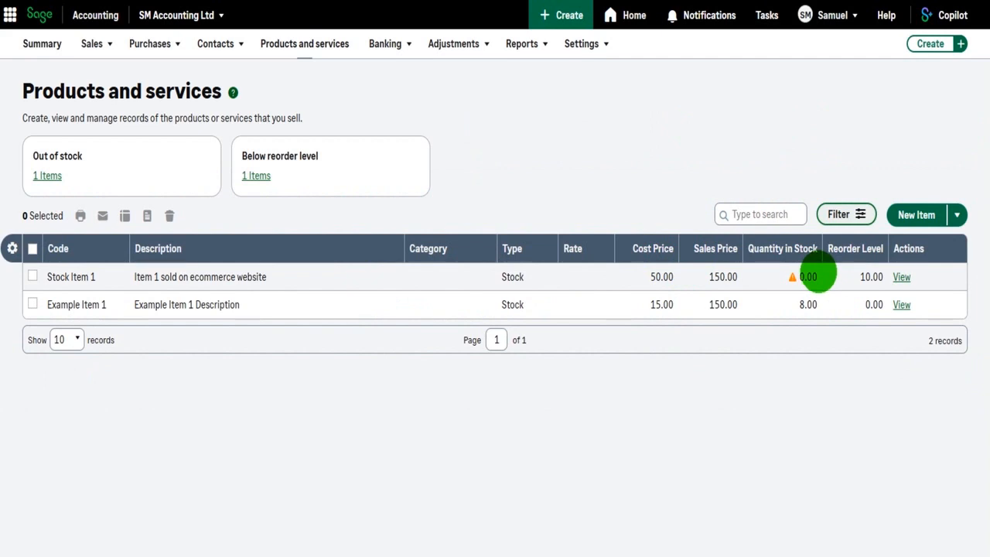
click(901, 277)
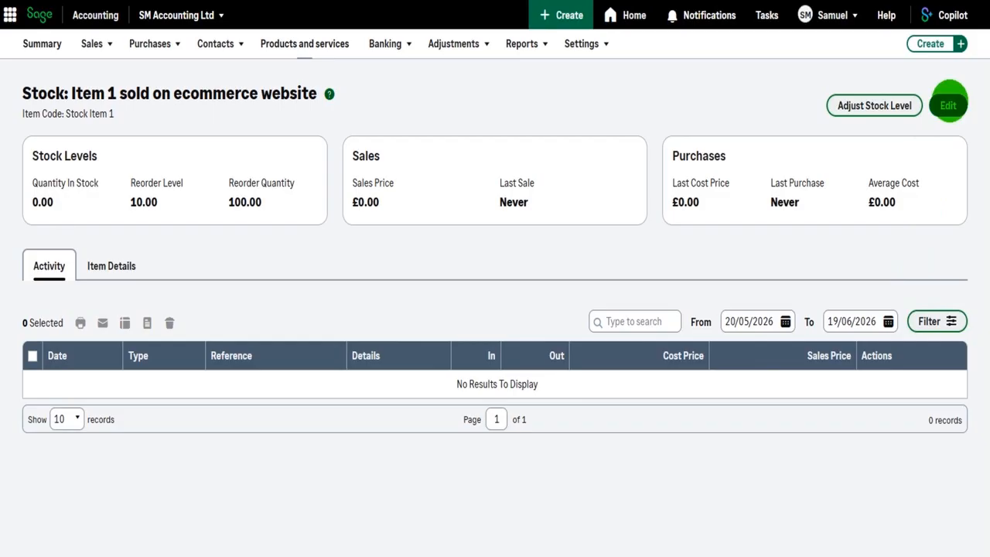
click(948, 105)
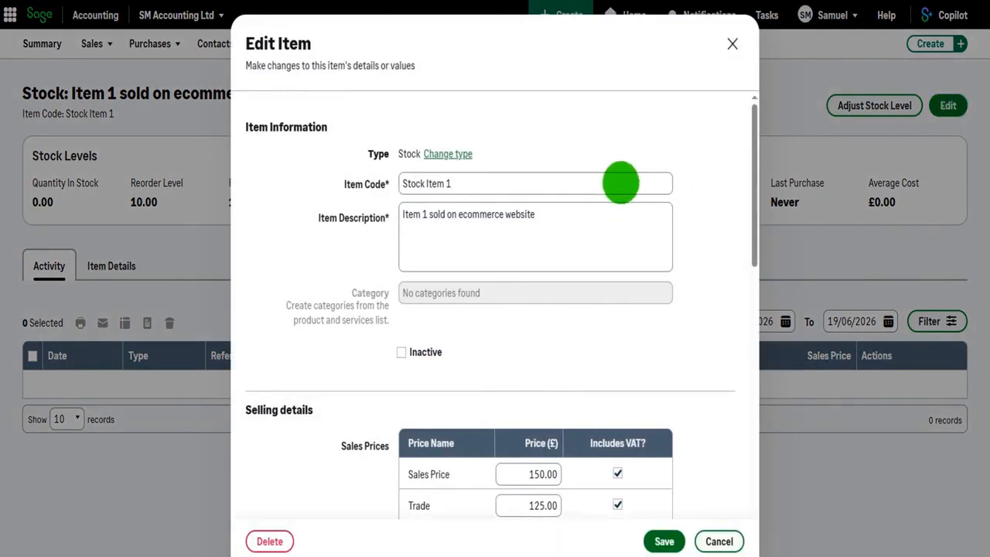
scroll(486, 166, down, 6)
scroll(464, 225, down, 5)
scroll(466, 232, up, 6)
scroll(468, 242, down, 5)
click(468, 232)
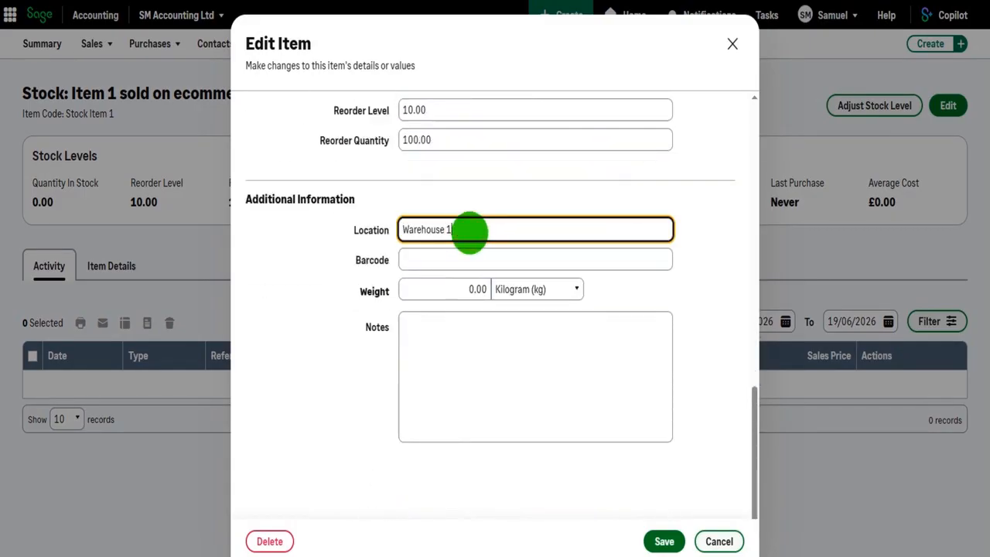
click(663, 541)
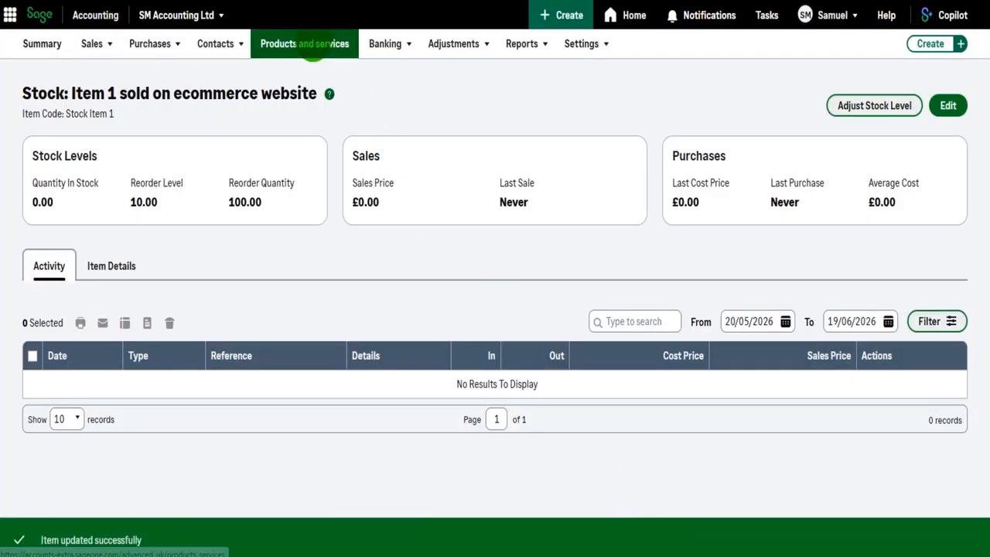
Start a new non-stock item in the products and services list with code Non-Stock and description asipdjadasdpaoskdaspdkadplsakd
click(313, 47)
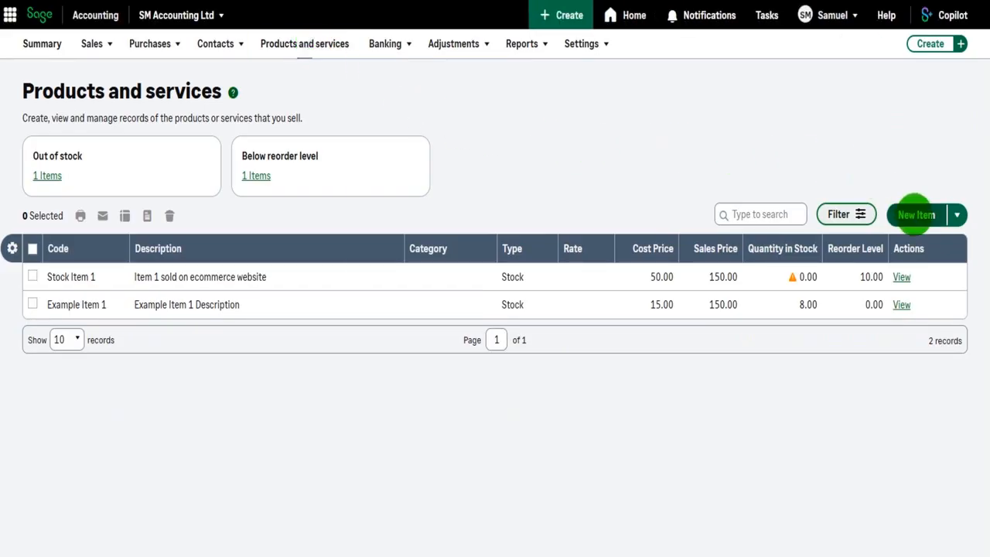
click(916, 214)
click(475, 212)
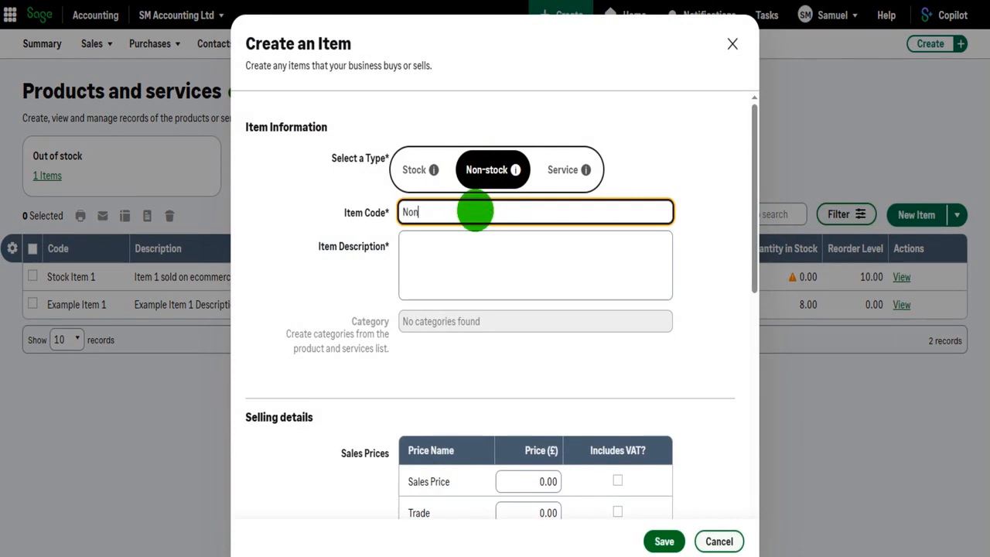
key(Tab)
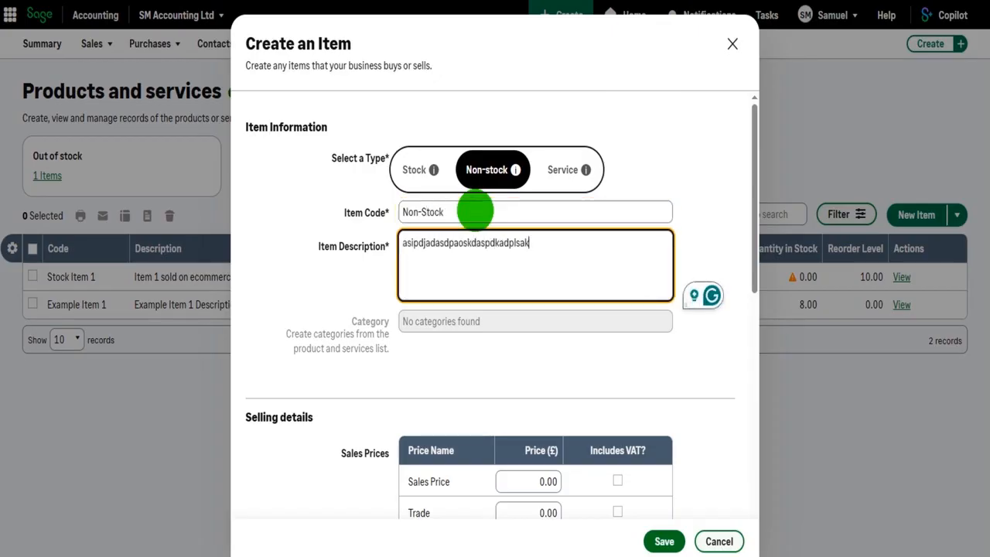
Set the non-stock item's cost price to 10.00, leave its sales prices and notes unfilled, and save the item
scroll(475, 210, down, 4)
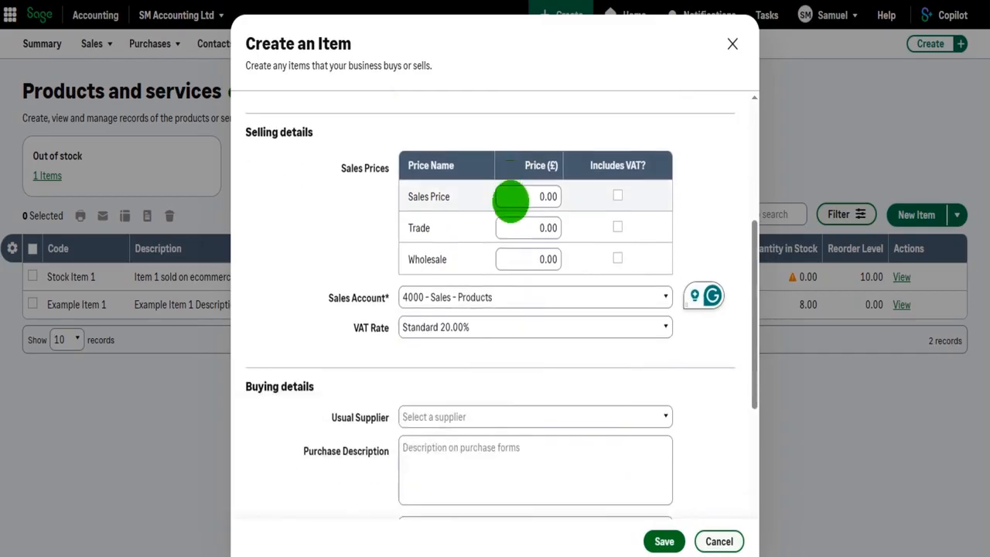
scroll(557, 265, down, 3)
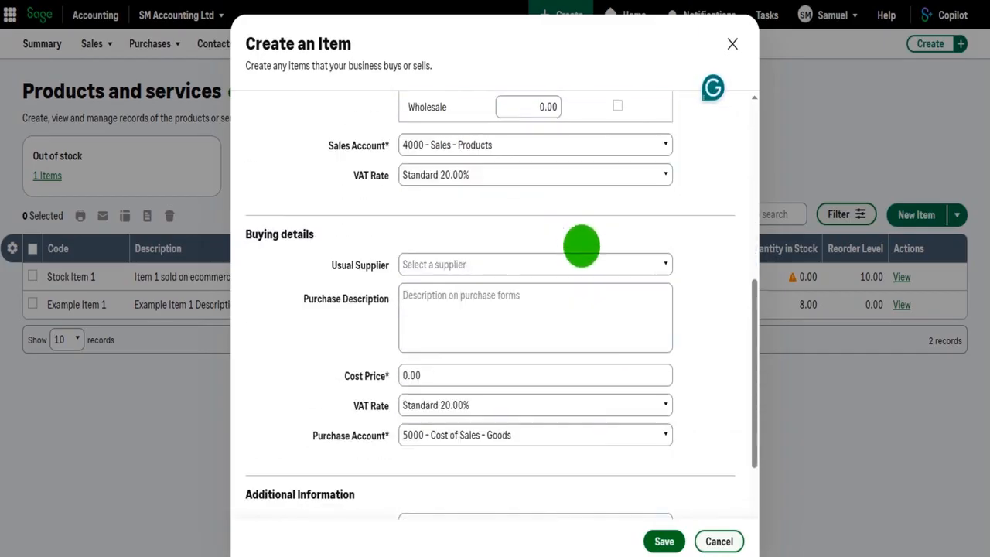
scroll(580, 248, up, 2)
scroll(530, 229, down, 3)
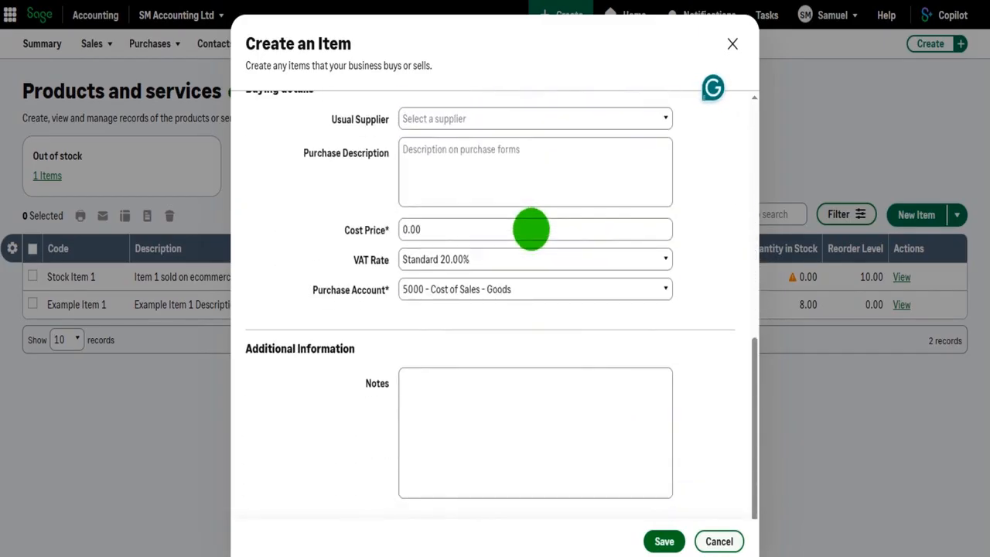
click(479, 229)
text(10.00)
key(Tab)
scroll(519, 239, down, 1)
click(338, 338)
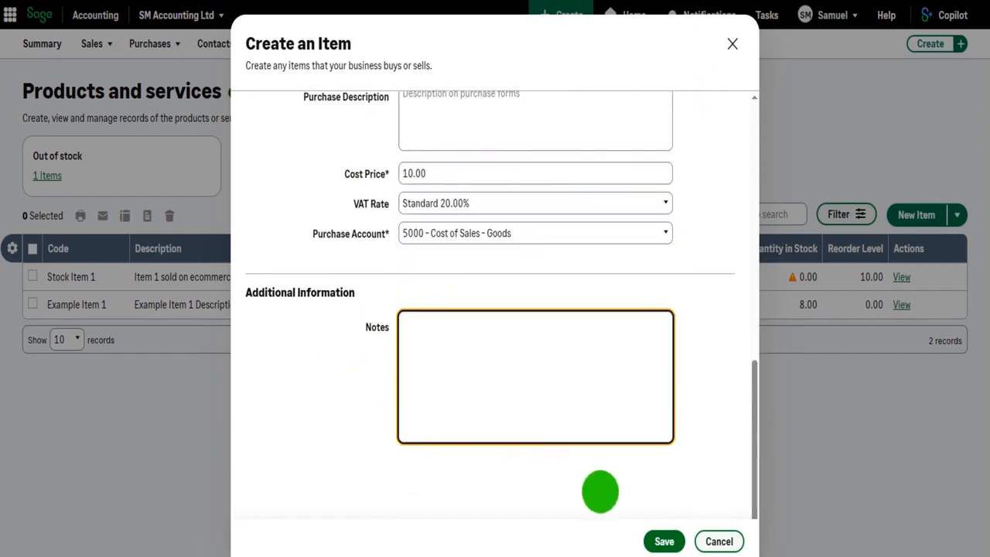
click(662, 540)
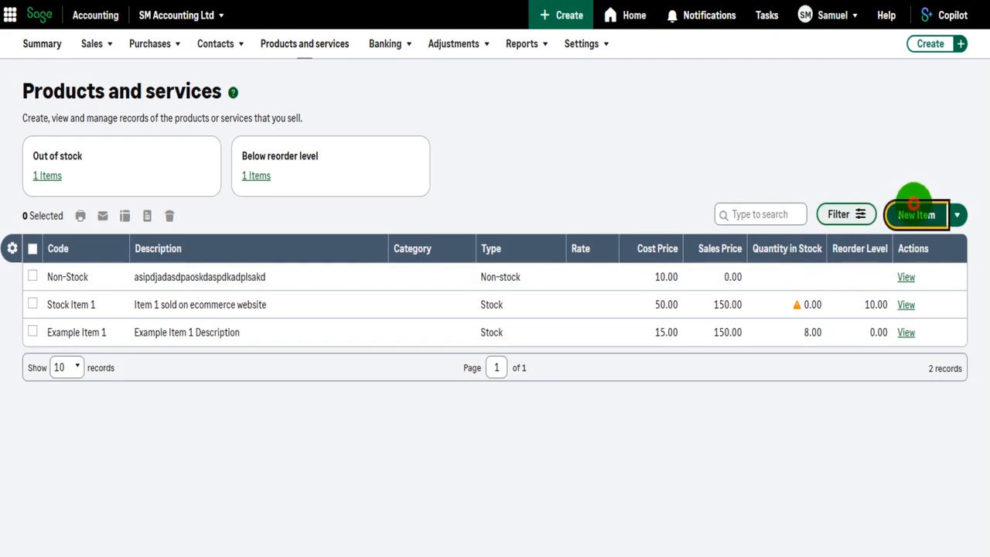
Start a new item of type Service with code Service 1 and description Service on Boilers
click(913, 202)
click(570, 169)
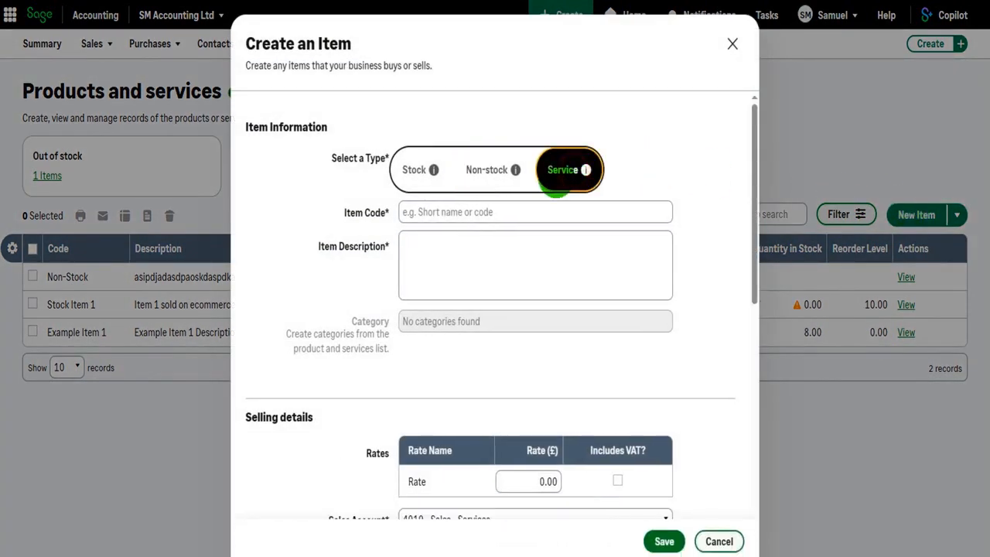
click(480, 209)
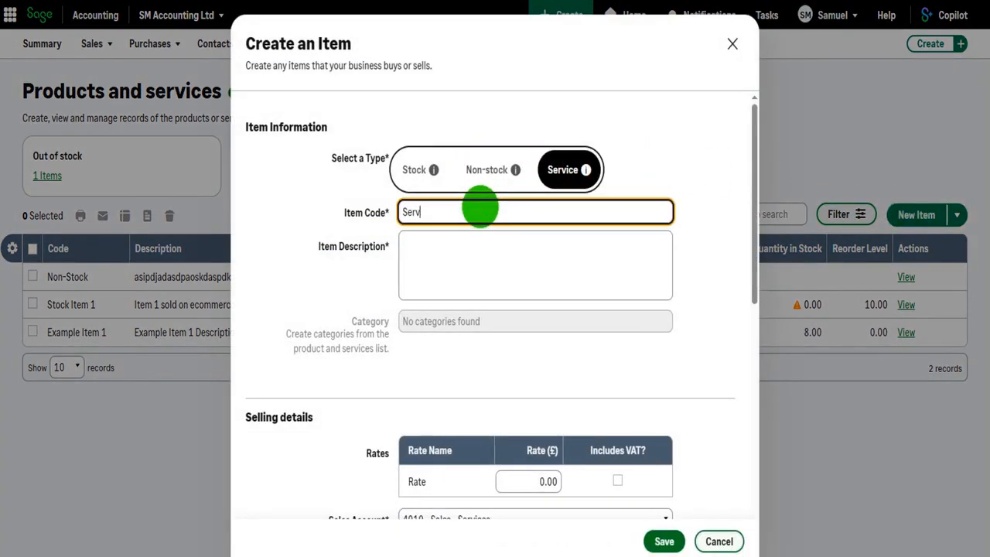
text(Service 1)
key(Tab)
text(Service on B)
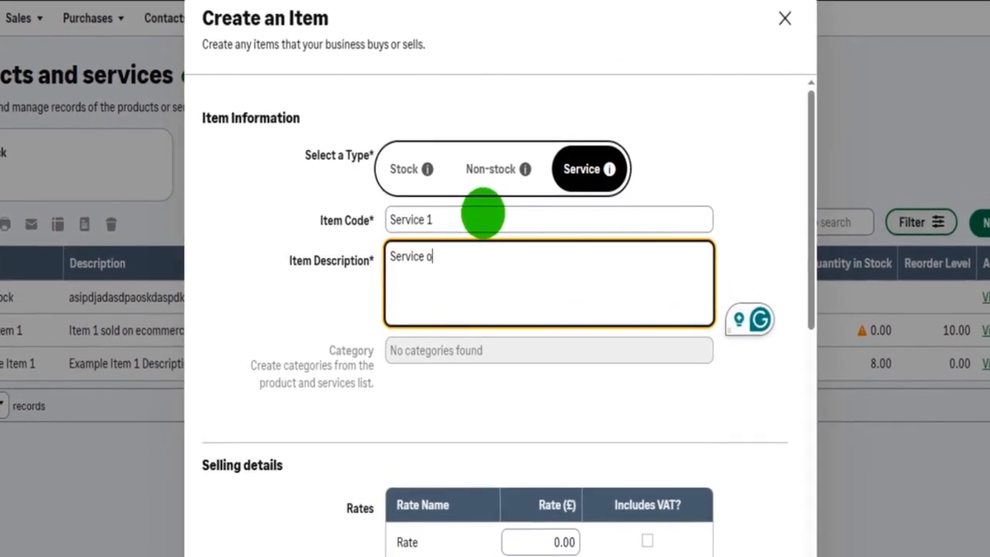
text(oilers)
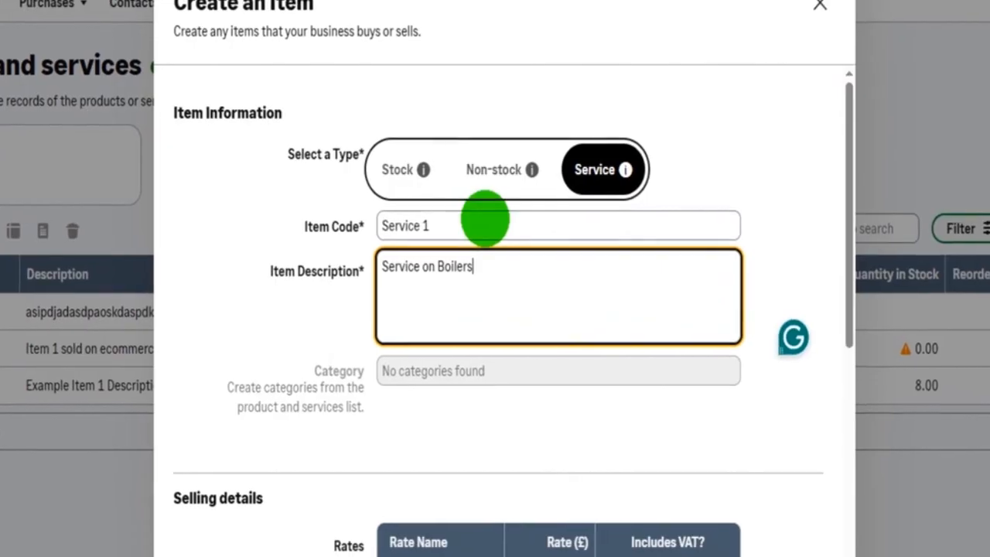
Set the service's selling rate to £25.00 without VAT included and save the item
scroll(490, 220, down, 3)
scroll(495, 222, down, 3)
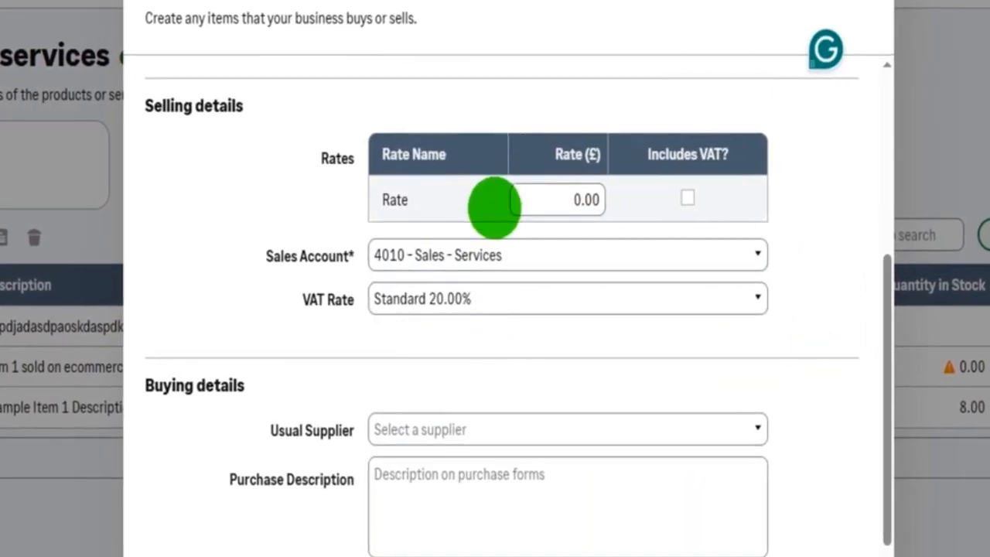
click(537, 201)
text(25)
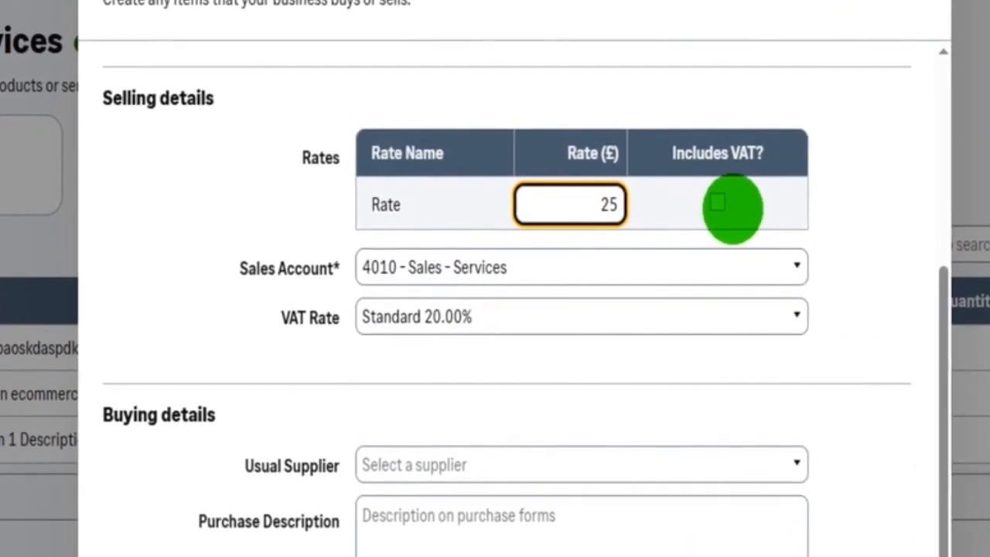
key(Tab)
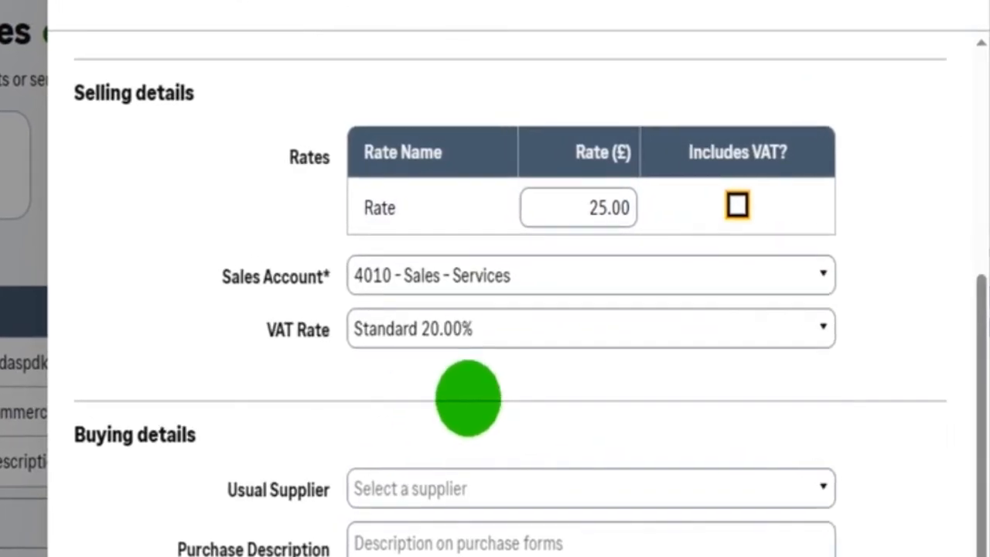
scroll(467, 399, down, 5)
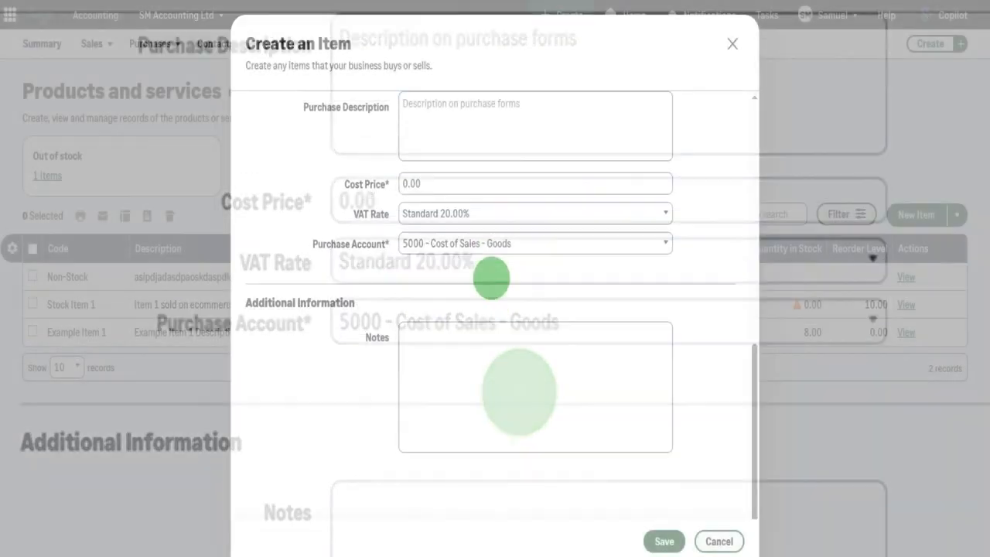
scroll(525, 207, up, 1)
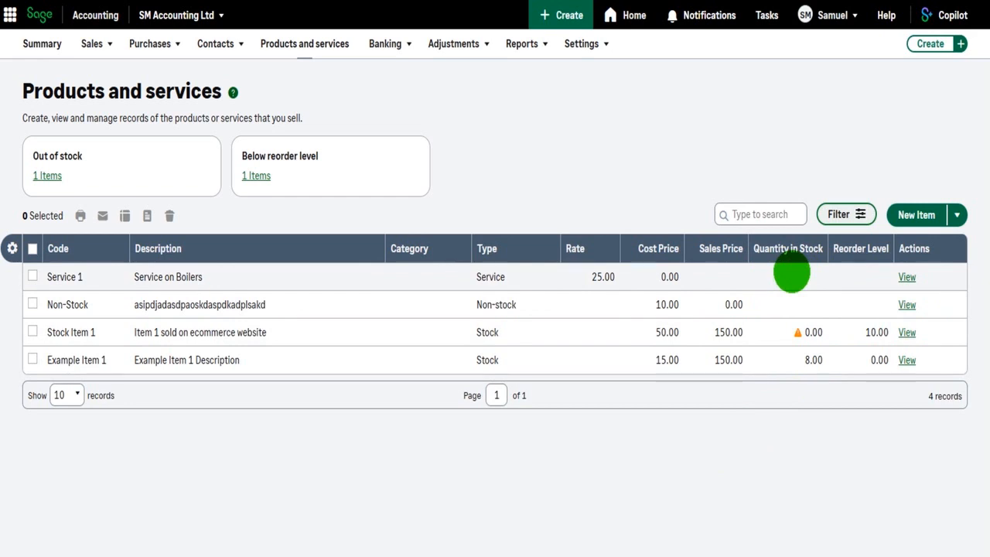
Start a new sales invoice from the sales invoices list and show the available customers
click(108, 44)
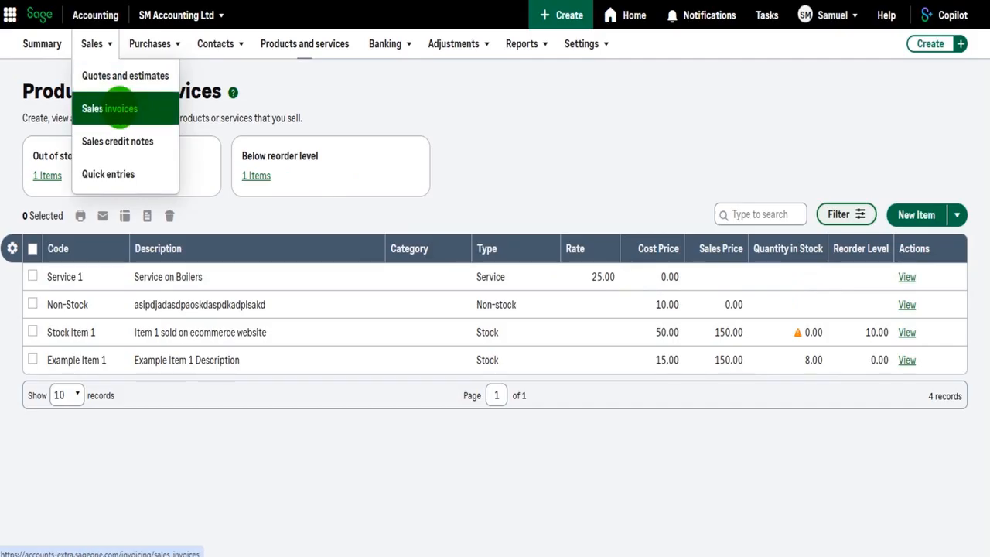
click(120, 109)
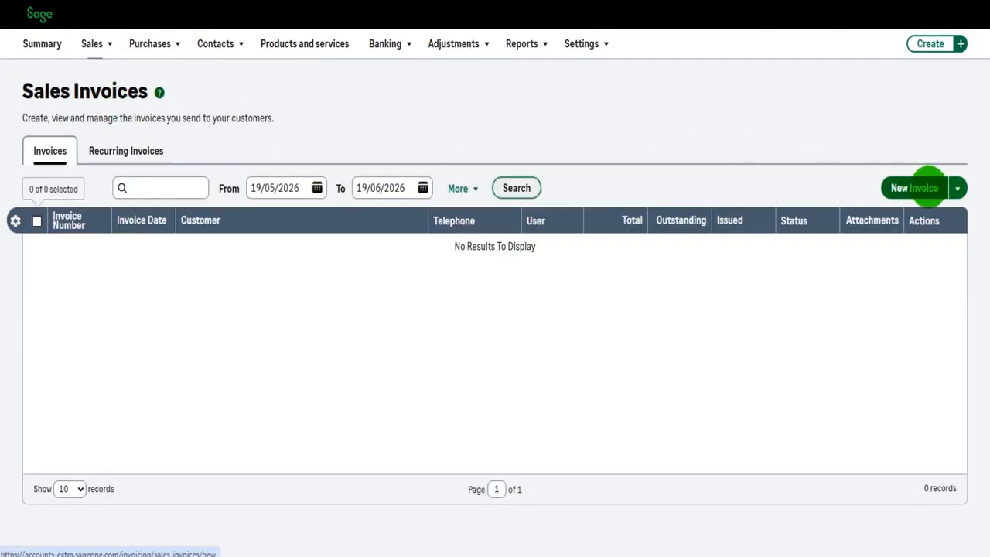
click(928, 188)
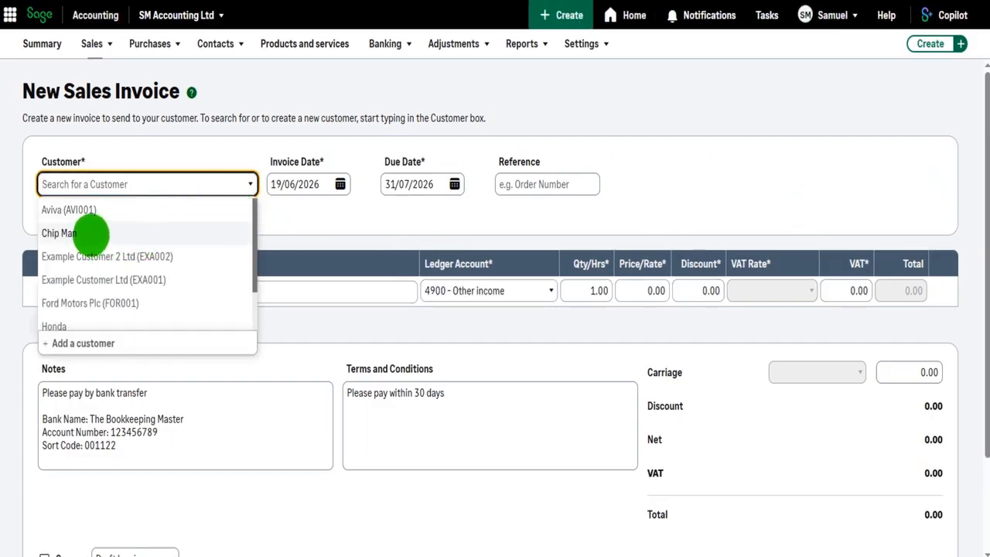
Select Aviva as the sales invoice customer and put Stock Item 1 on the first invoice line
click(91, 210)
click(126, 328)
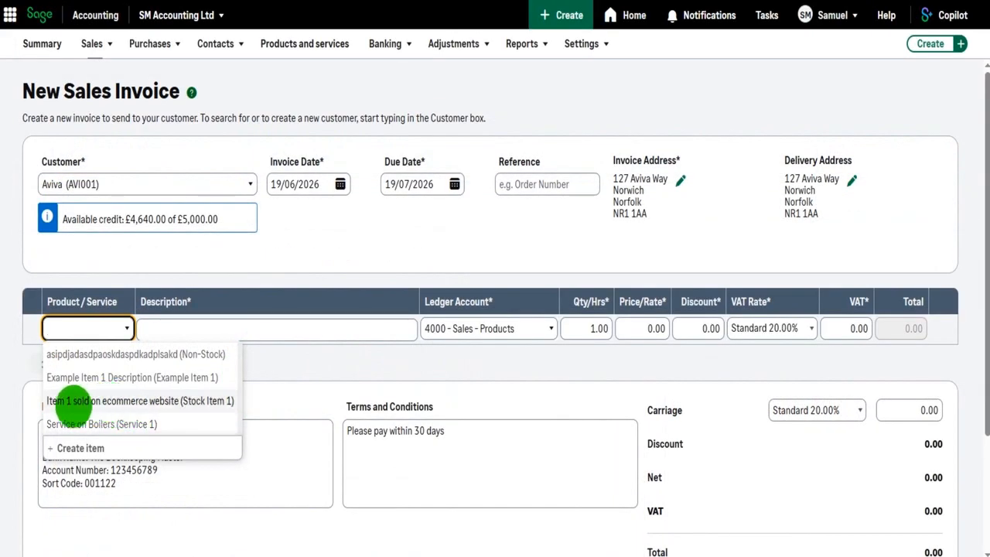
click(85, 400)
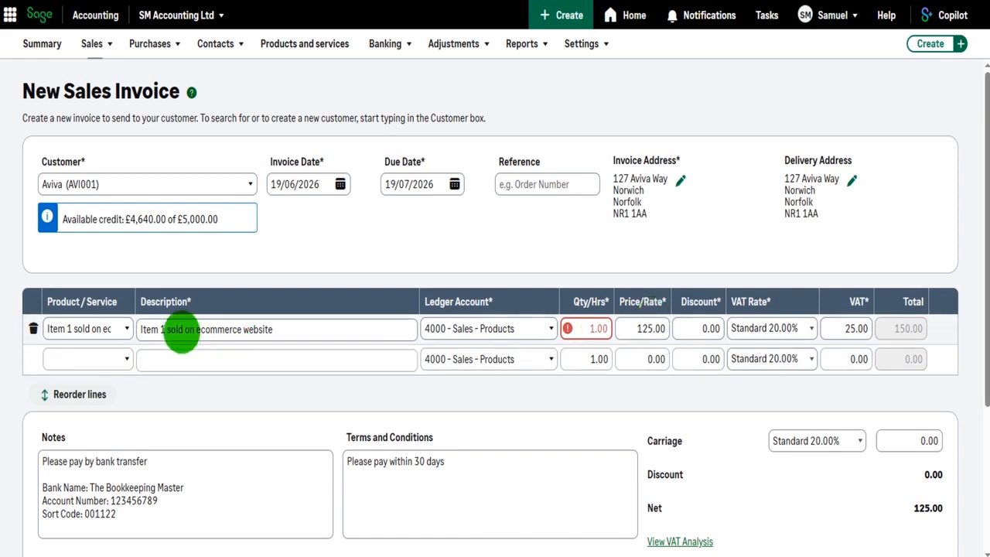
Switch the first invoice line to the Non-Stock item, and return it to Stock Item 1
click(127, 328)
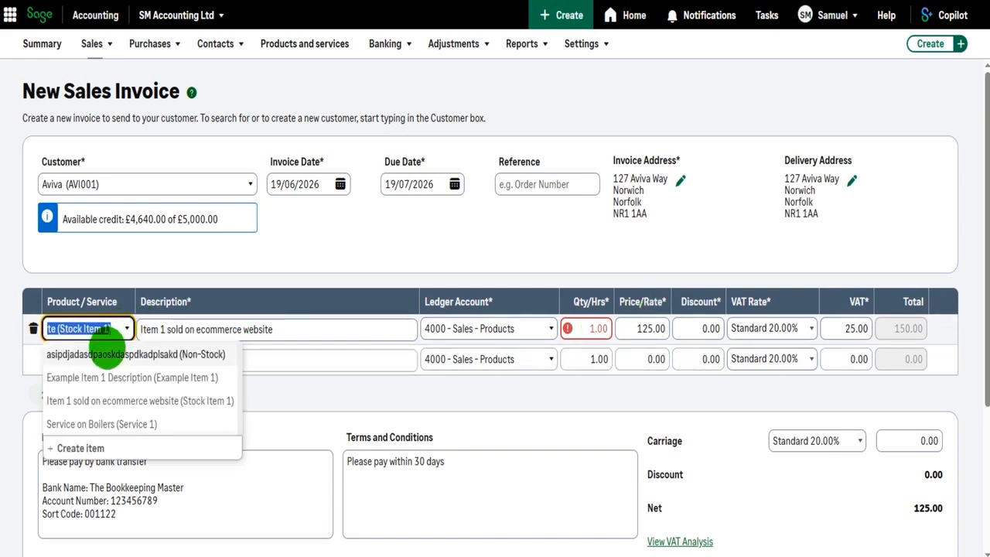
click(106, 354)
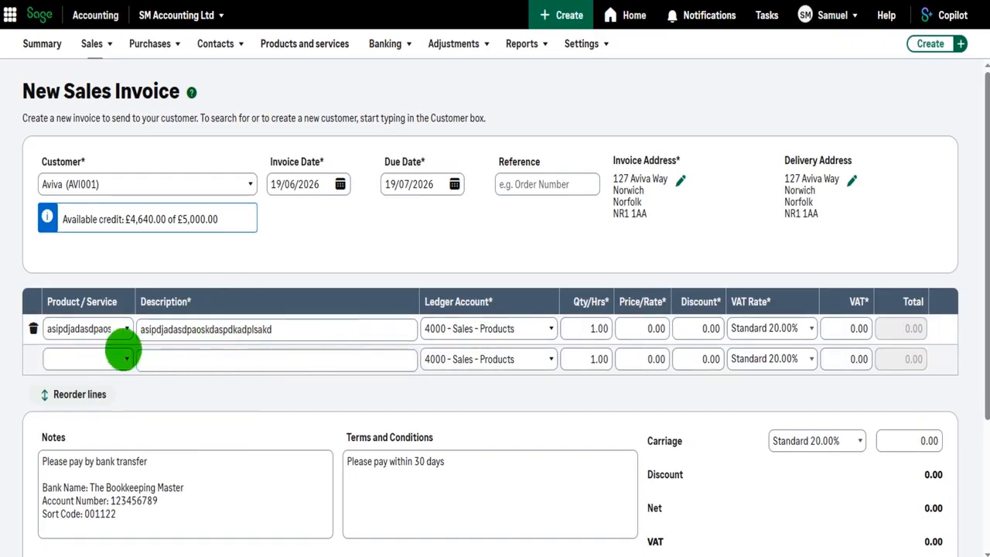
click(116, 329)
click(126, 401)
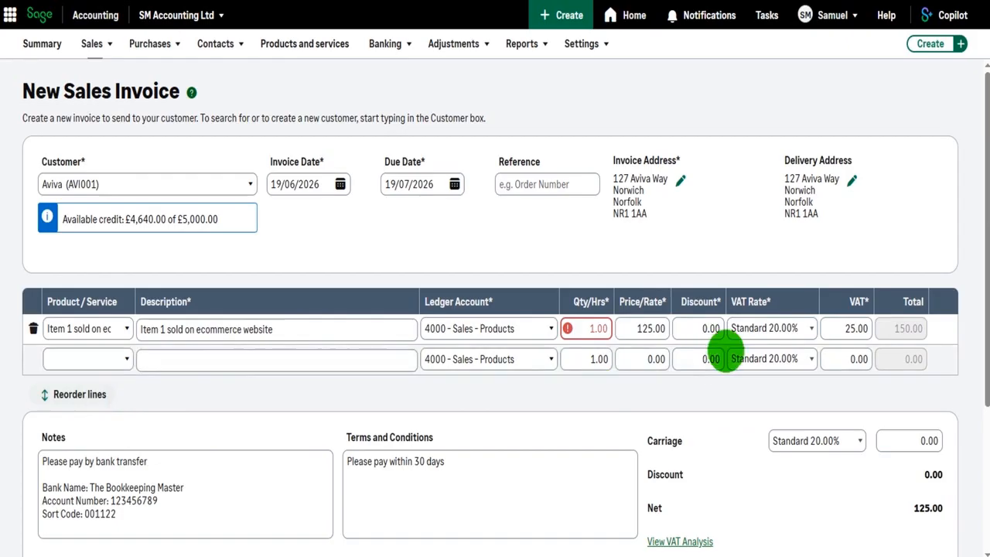
drag(311, 329, 165, 328)
click(243, 327)
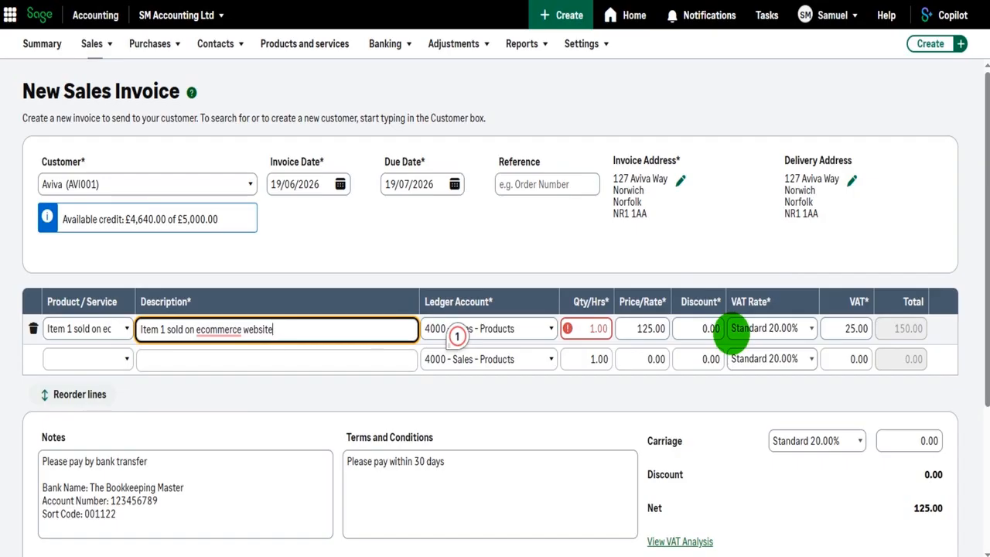
click(105, 328)
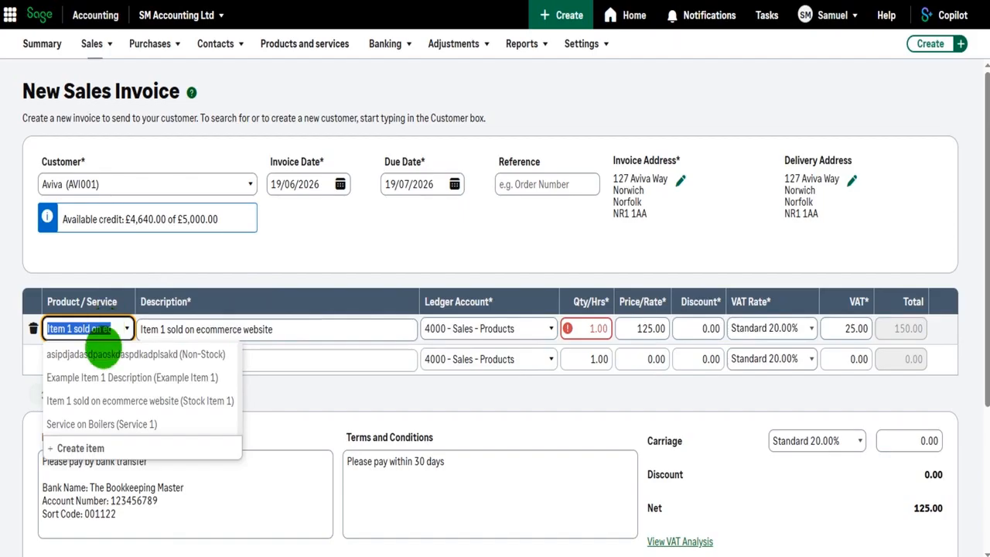
click(272, 328)
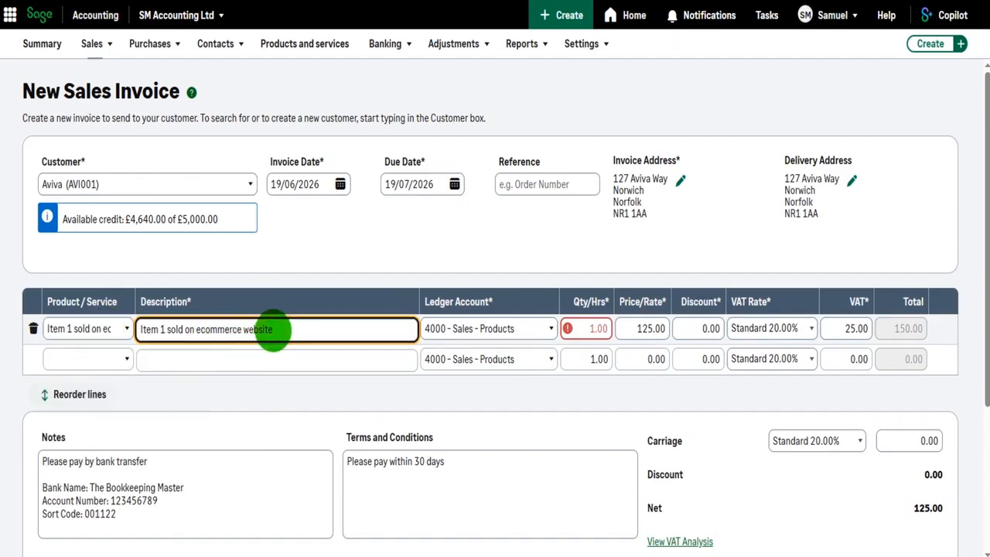
Discard the unsaved sales invoice and open the Stock Item 1 record to examine its stock levels and activity
click(309, 43)
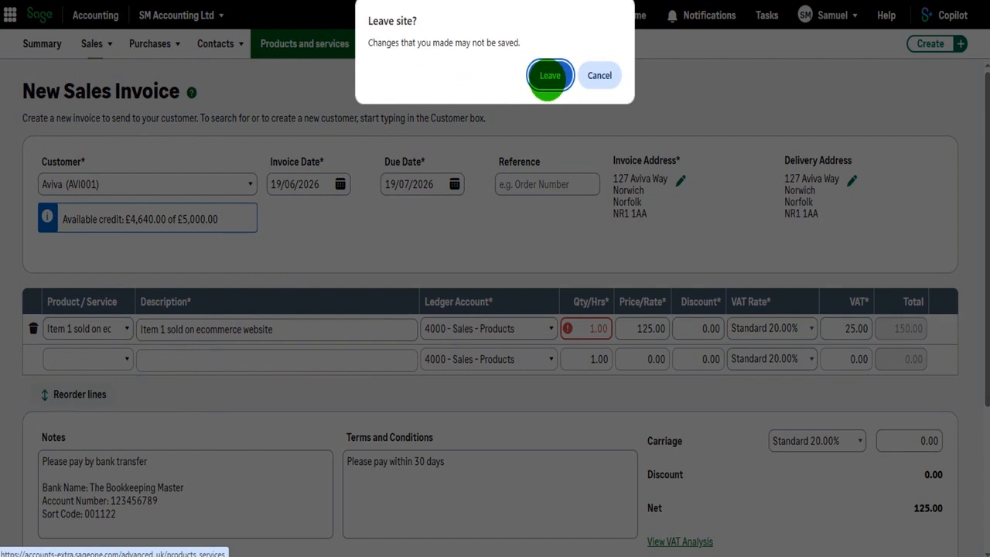
click(549, 75)
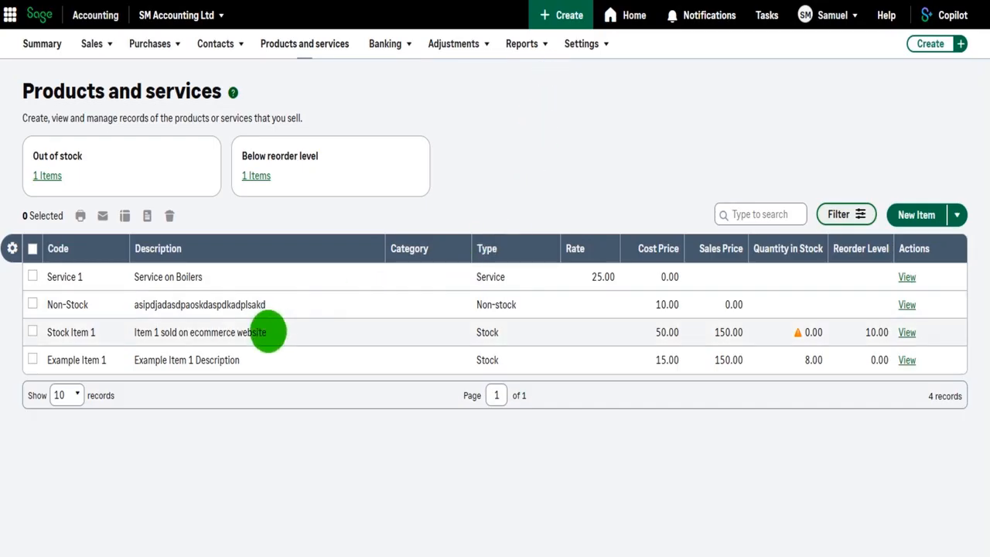
click(268, 332)
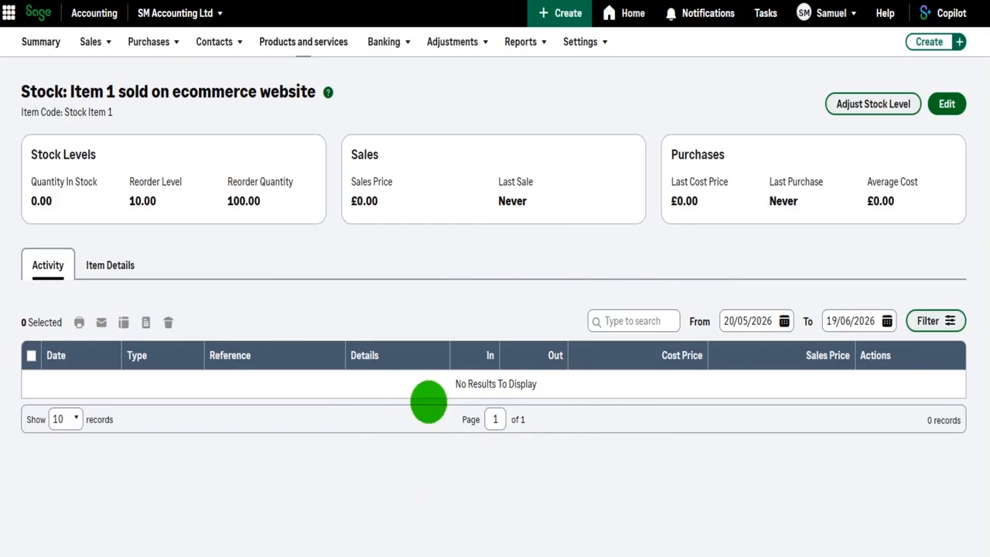
drag(22, 90, 309, 89)
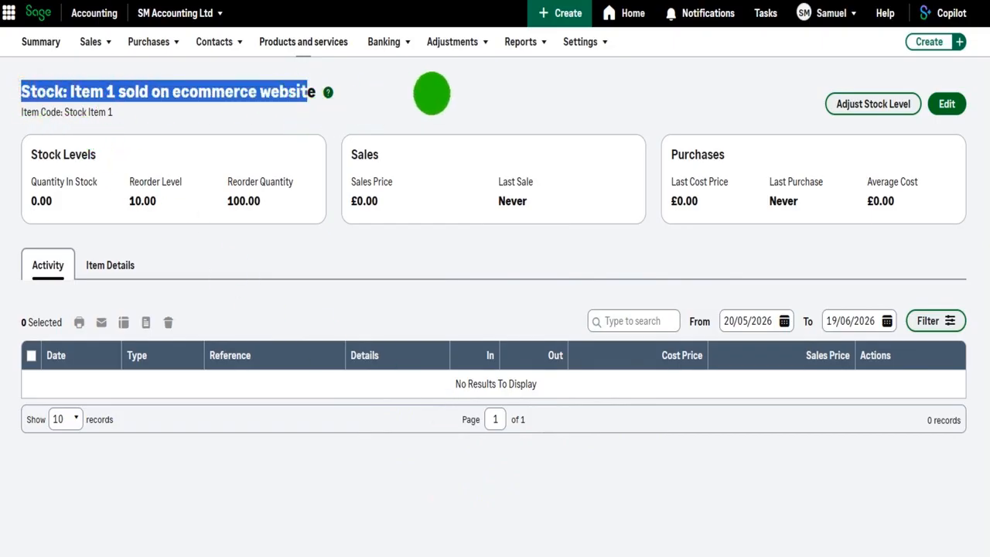
click(432, 93)
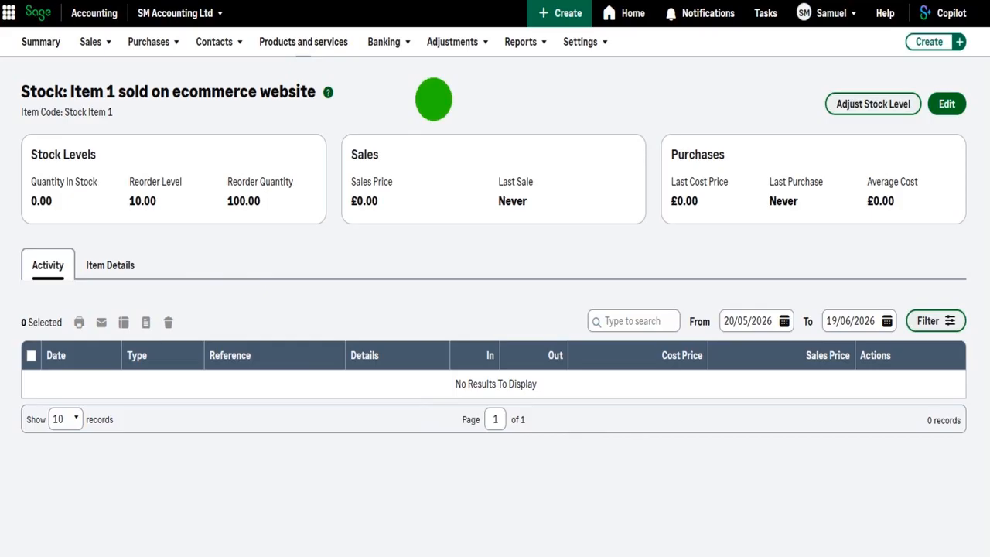
Start a new purchase invoice and select Example Supplier Two Inc. as the supplier
mouse_move(157, 43)
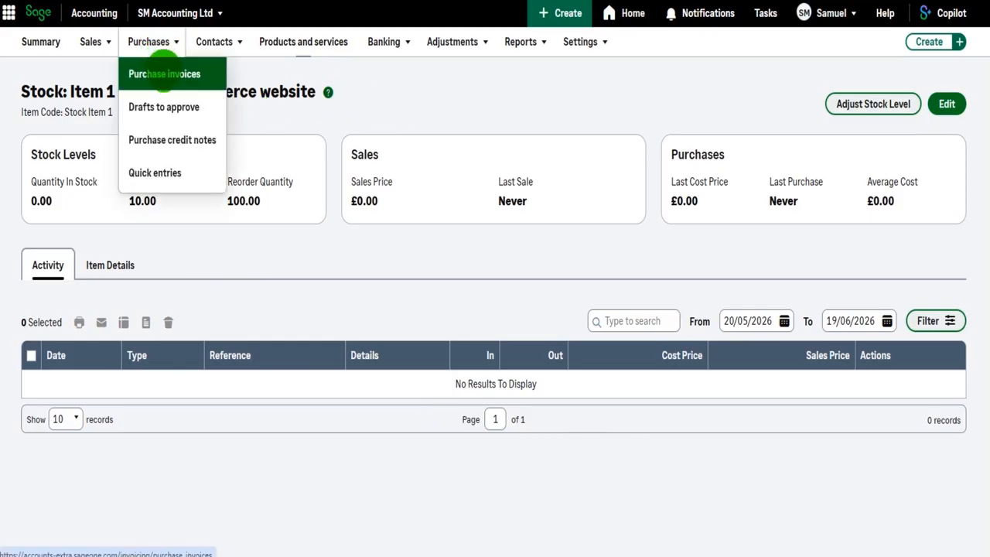
click(163, 74)
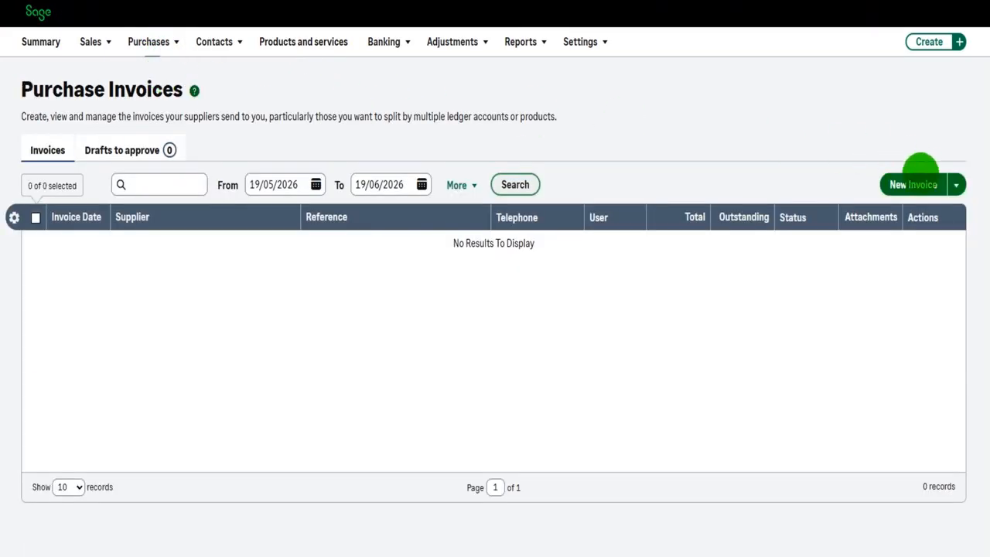
click(914, 184)
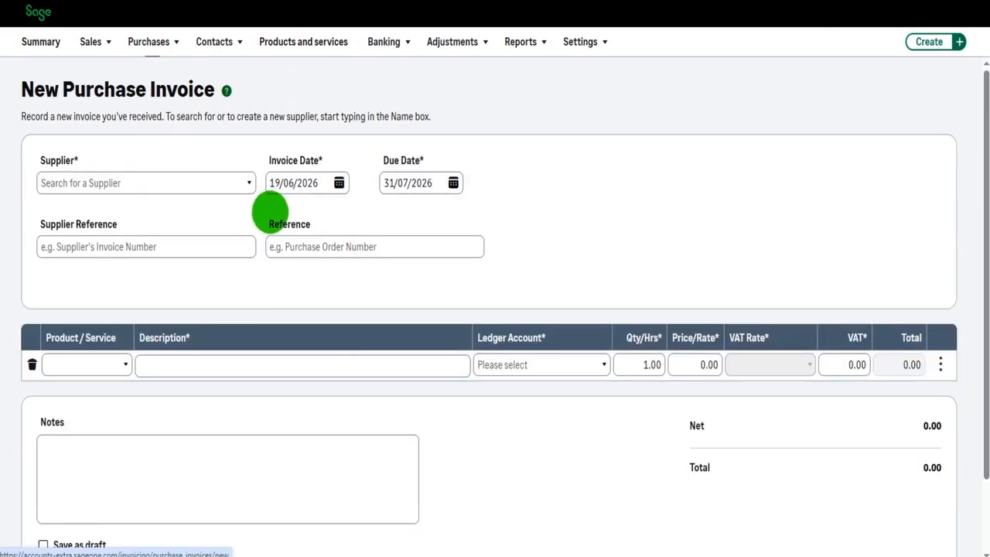
click(141, 183)
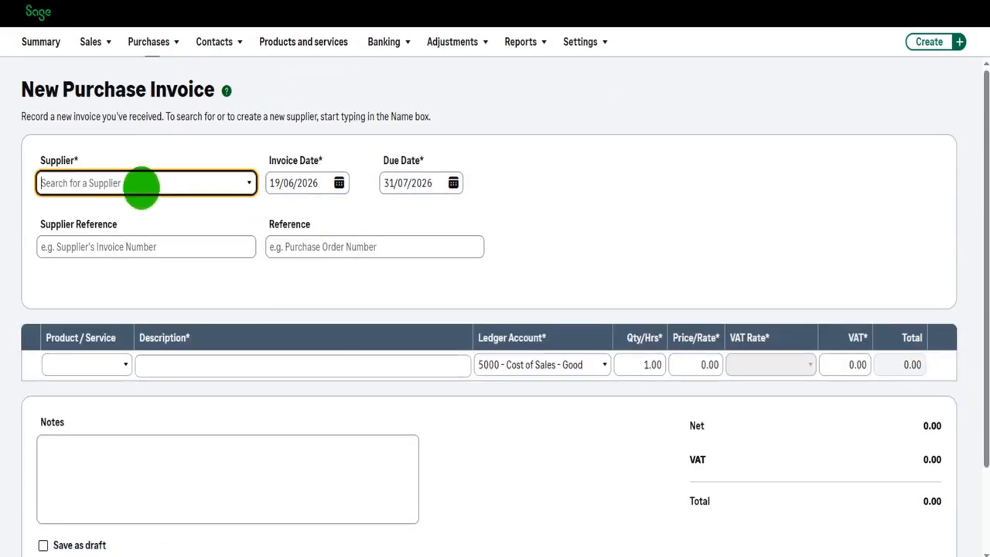
click(137, 231)
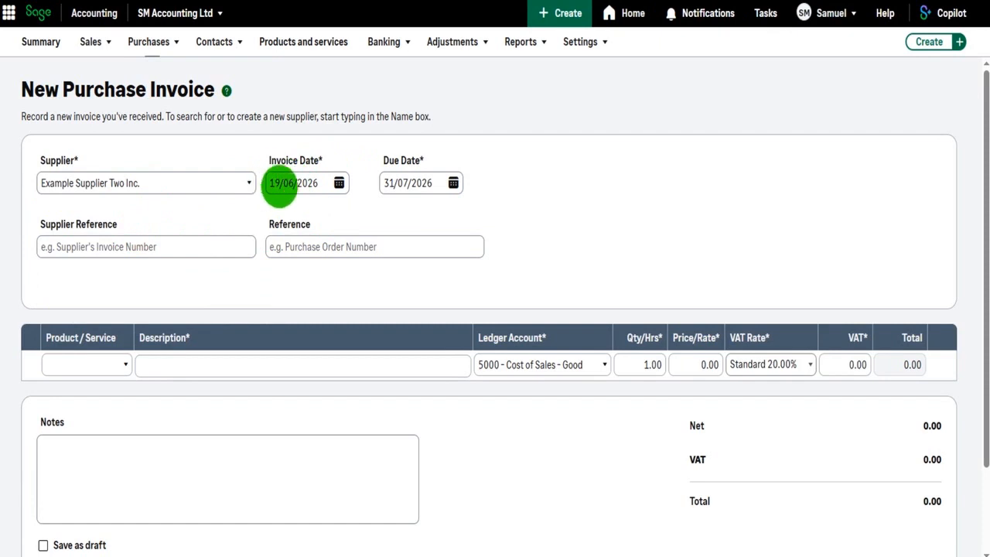
Add Stock Item 1 to the purchase invoice's first line with a quantity of 100
scroll(232, 255, down, 2)
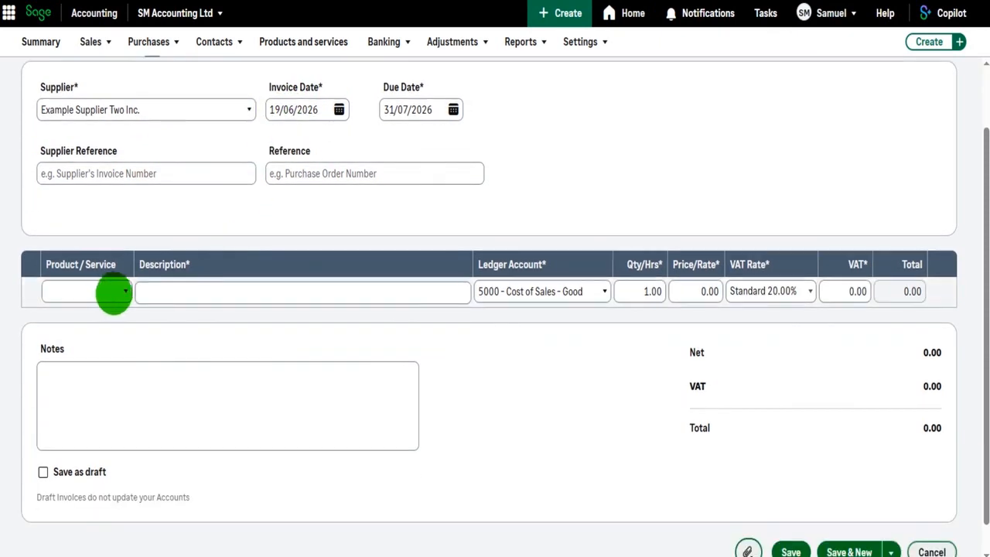
click(124, 292)
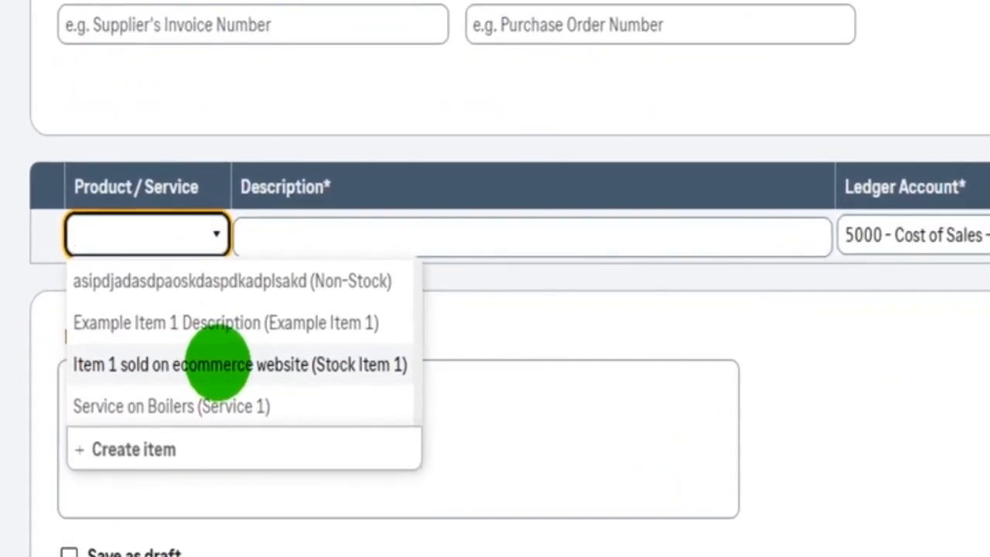
click(201, 364)
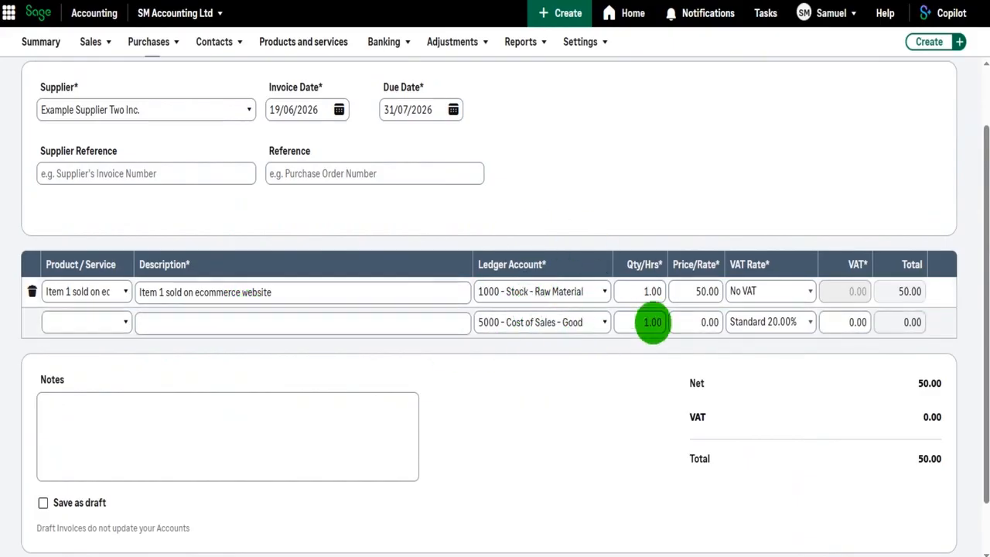
click(650, 291)
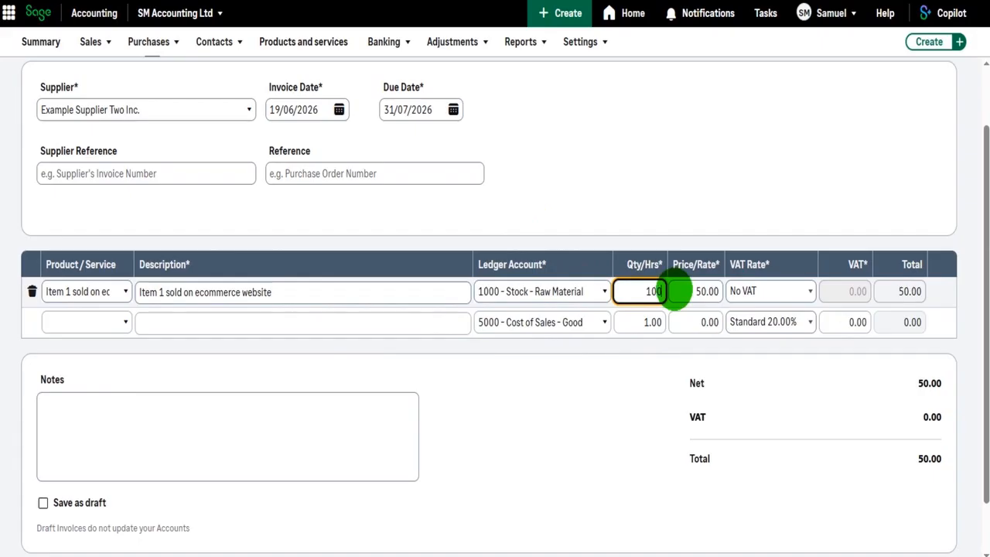
text(100)
click(678, 291)
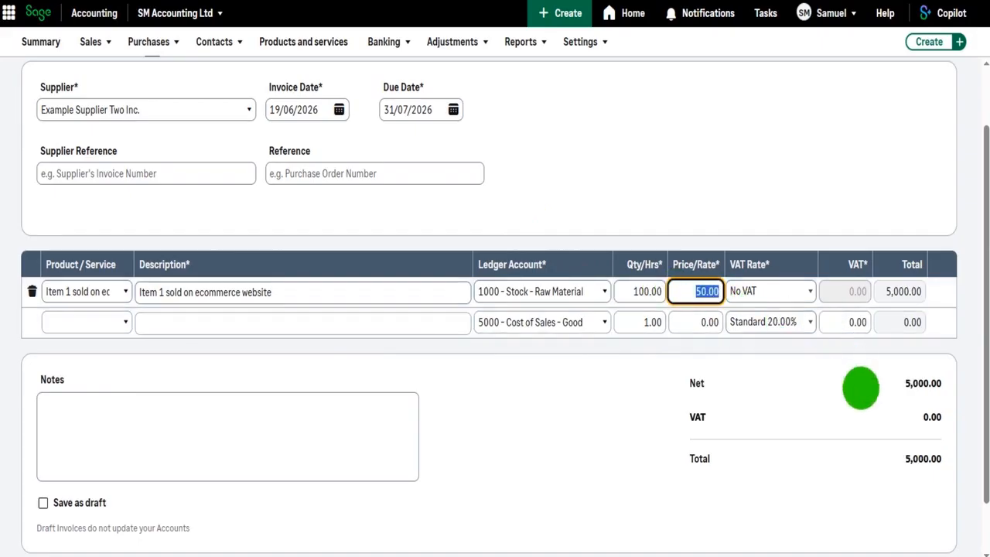
Save the purchase invoice and accept the use of No VAT
scroll(928, 399, down, 1)
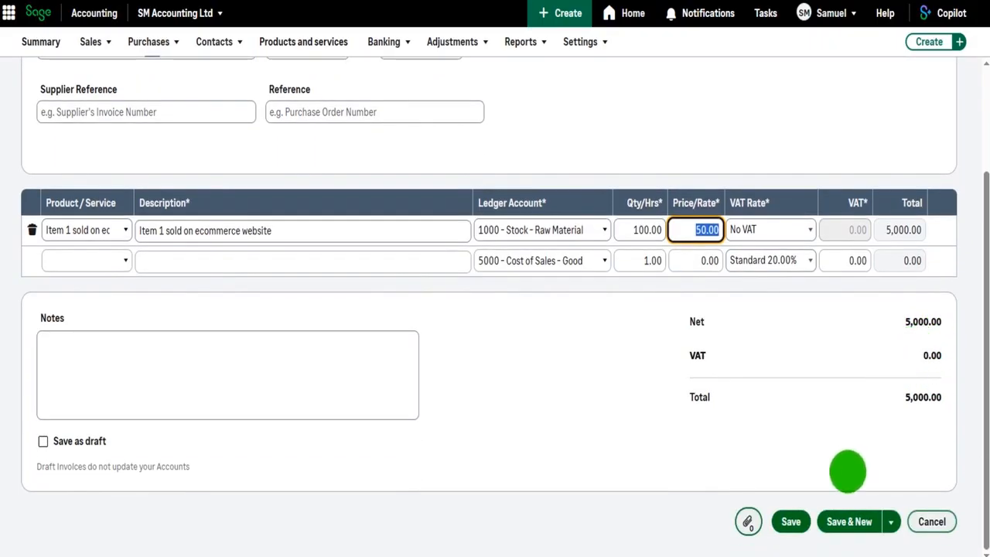
click(792, 521)
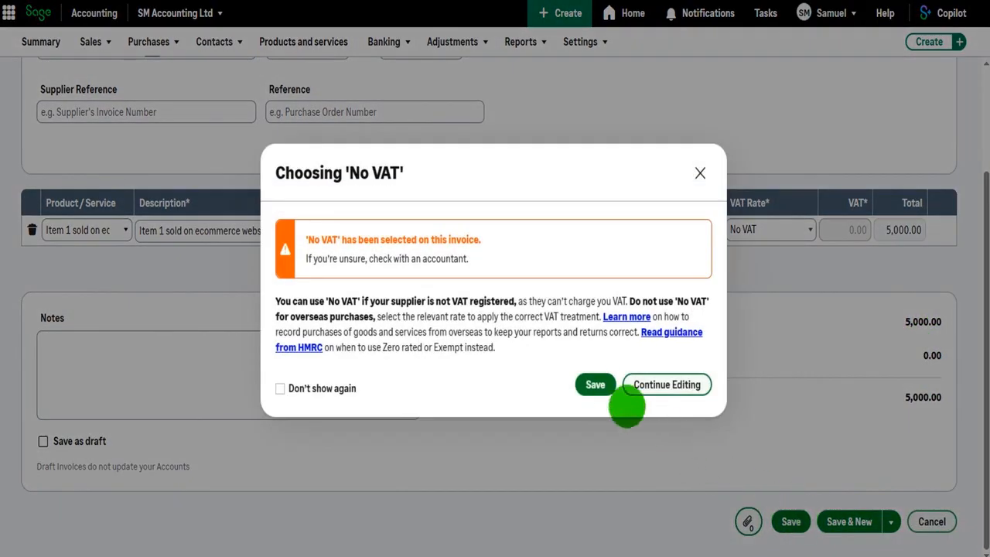
click(596, 382)
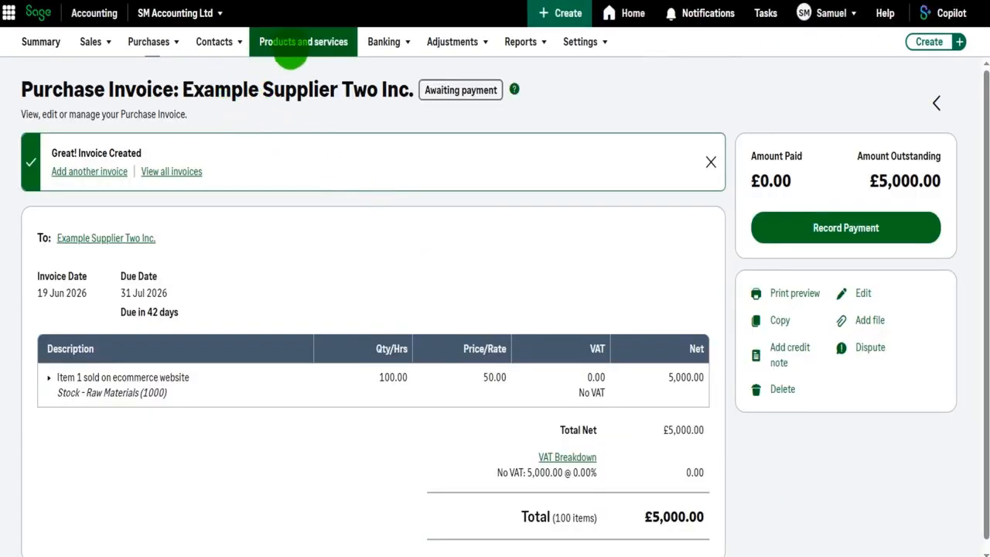
Open the Stock Item 1 record from the products and services list to check its stock level and activity
click(291, 41)
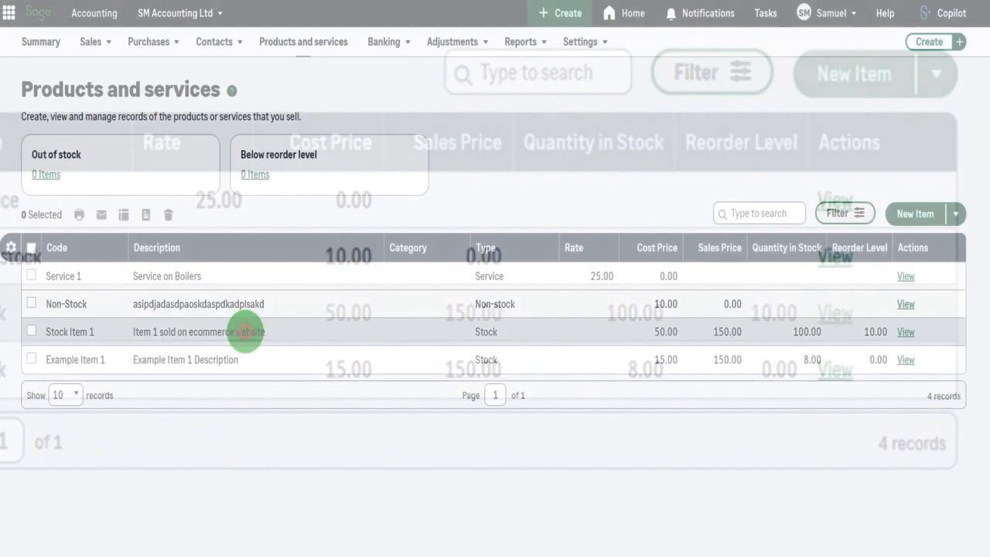
click(394, 317)
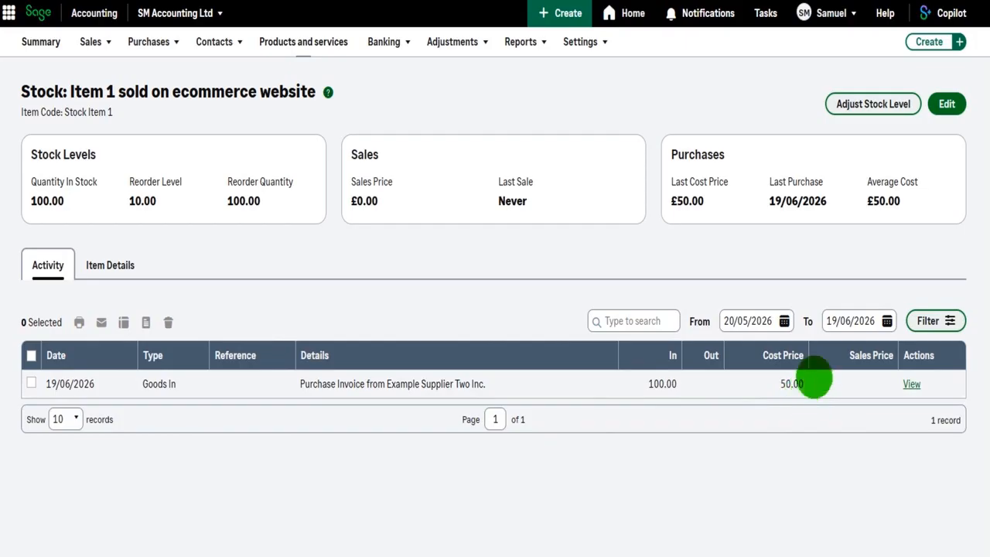
Start a new sales invoice and select the second listed customer, directly after Aviva
mouse_move(95, 47)
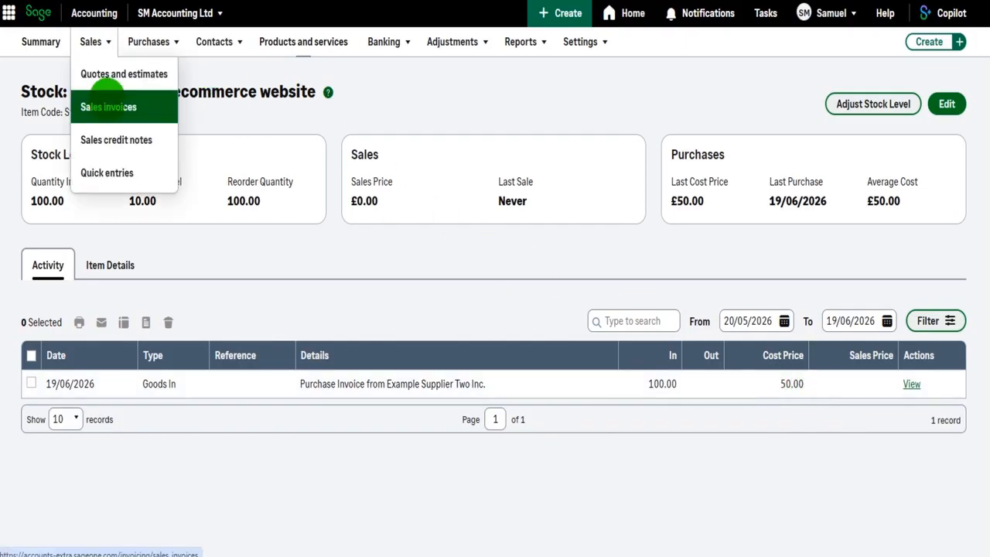
click(108, 107)
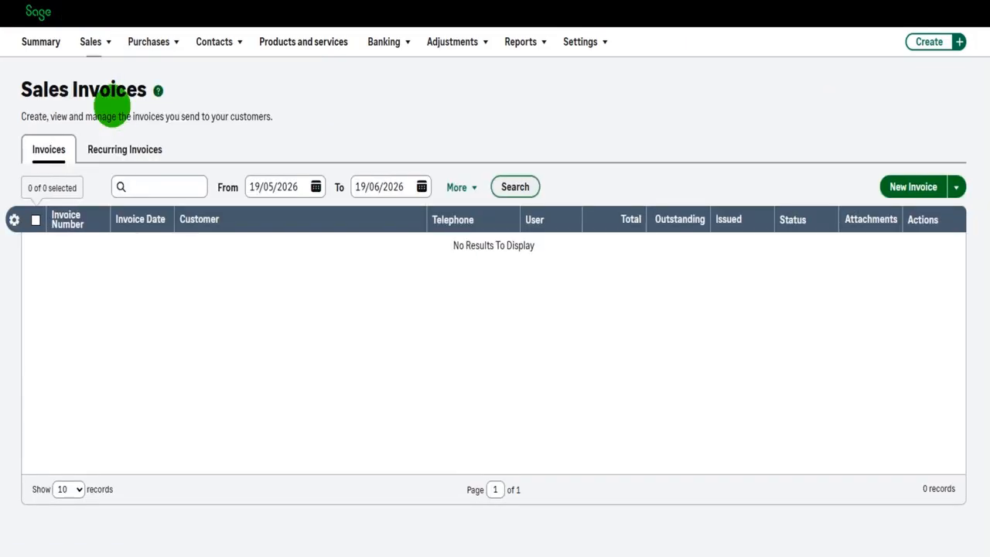
click(905, 186)
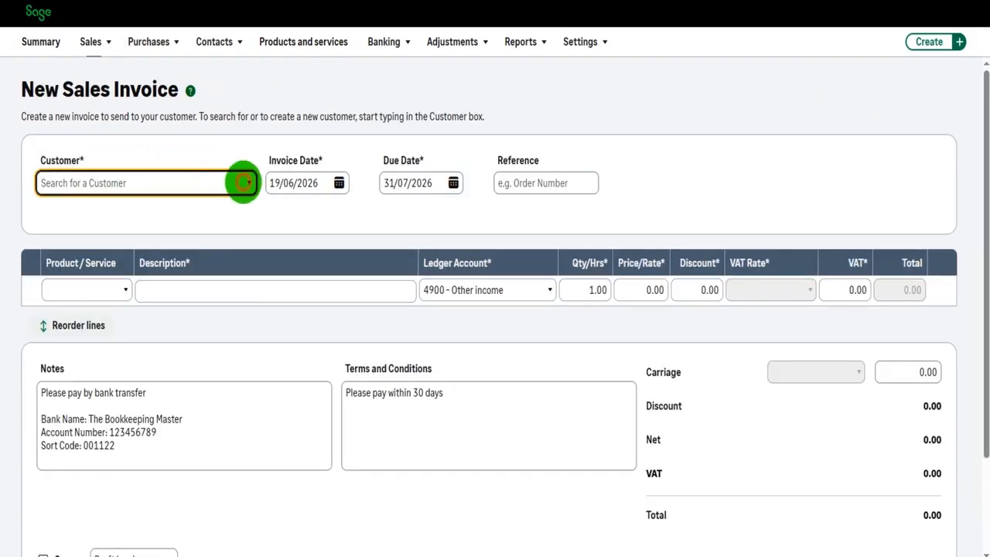
click(246, 183)
click(77, 231)
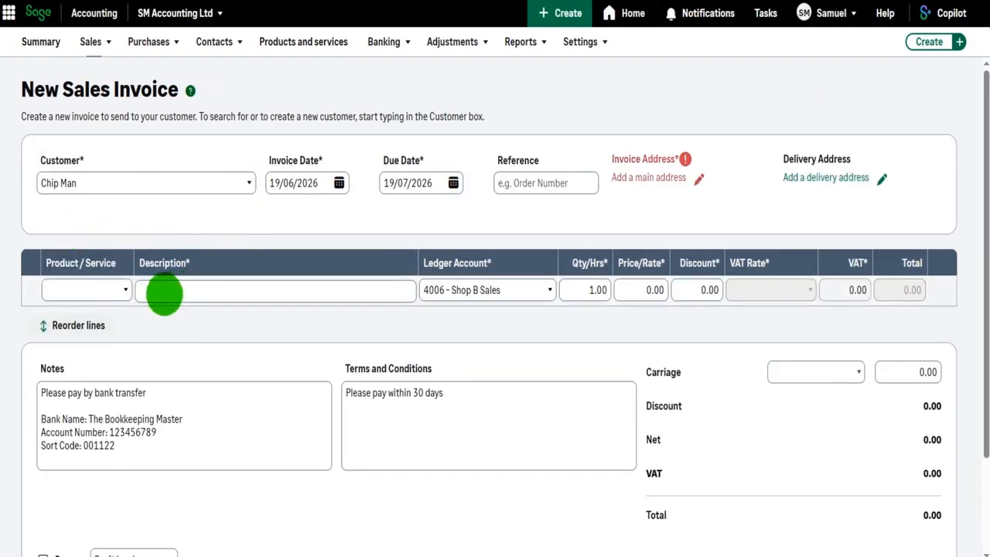
Add Stock Item 1 to the sales invoice's first line with a quantity of 10
click(126, 291)
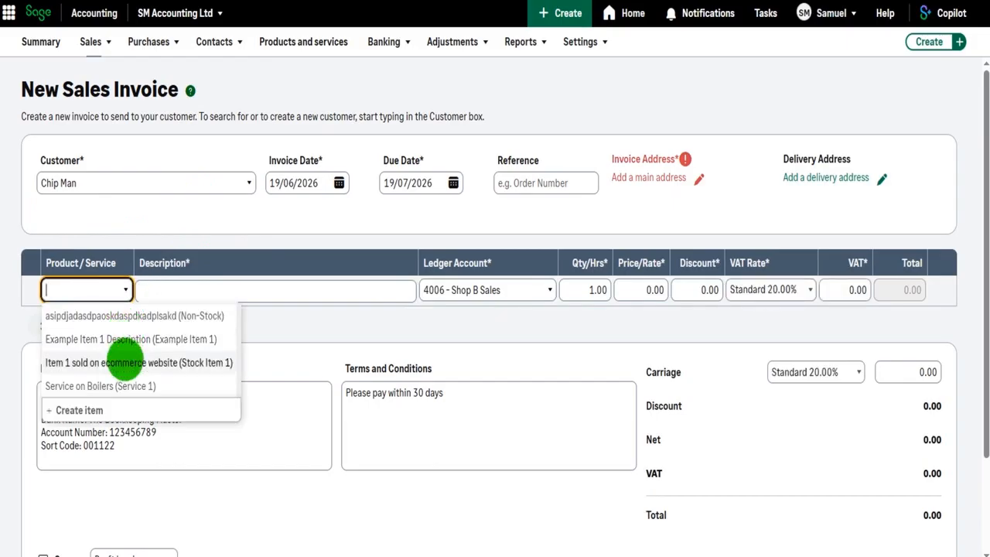
click(124, 362)
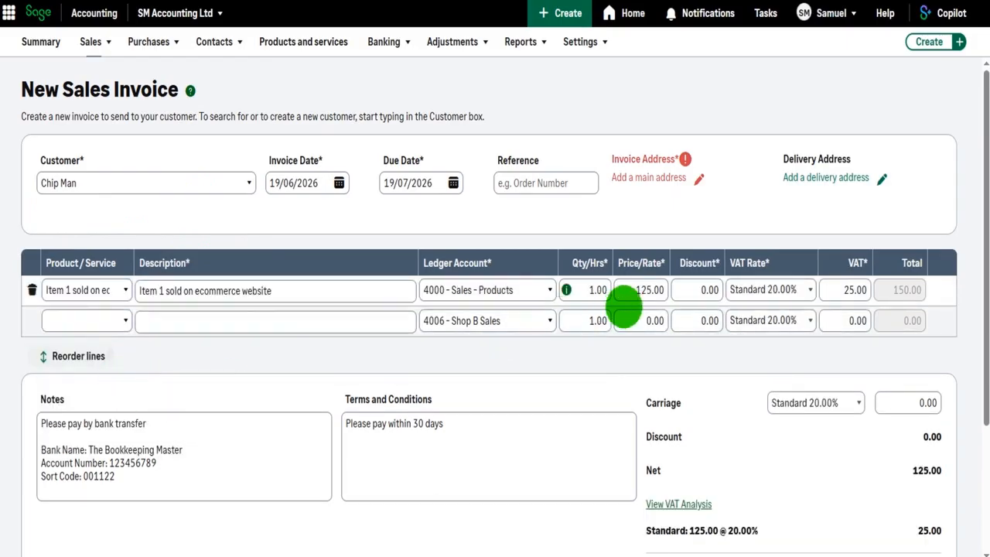
click(592, 290)
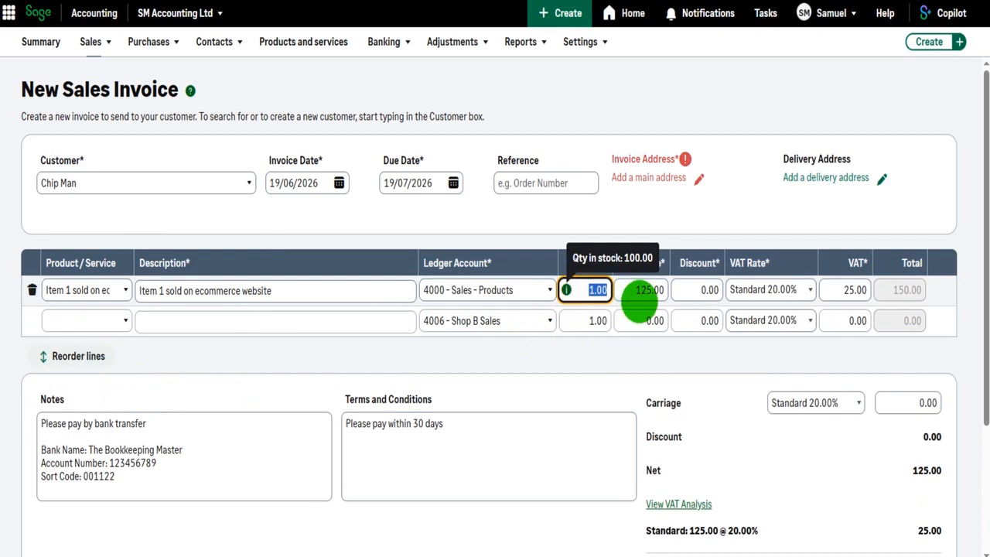
click(641, 298)
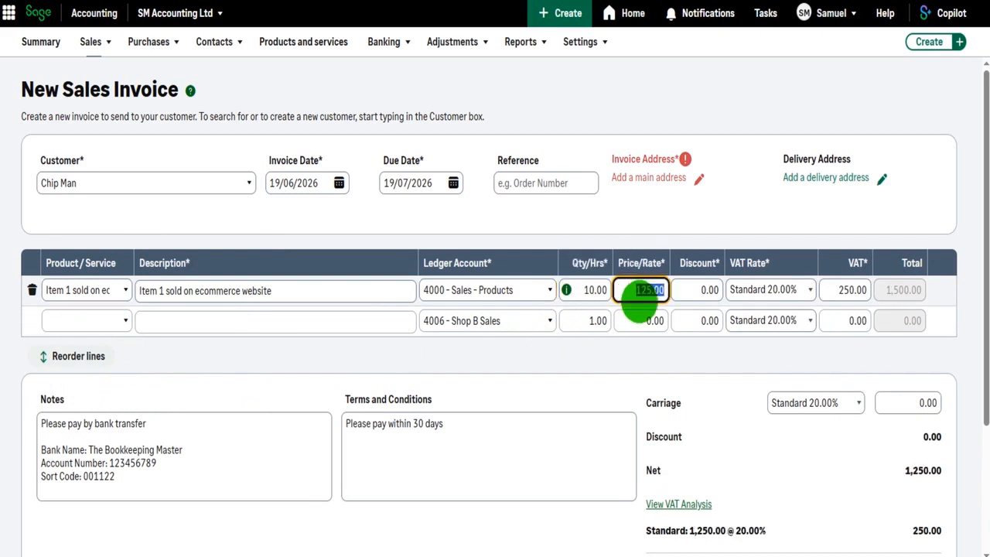
Save the sales invoice for 10 units of Stock Item 1 at a price of 125.00
scroll(743, 294, down, 3)
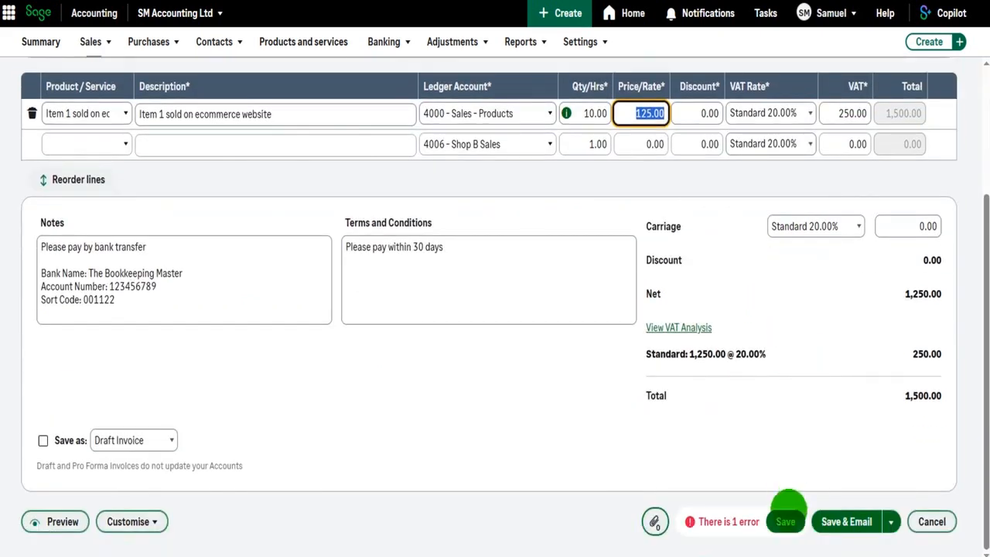
click(785, 522)
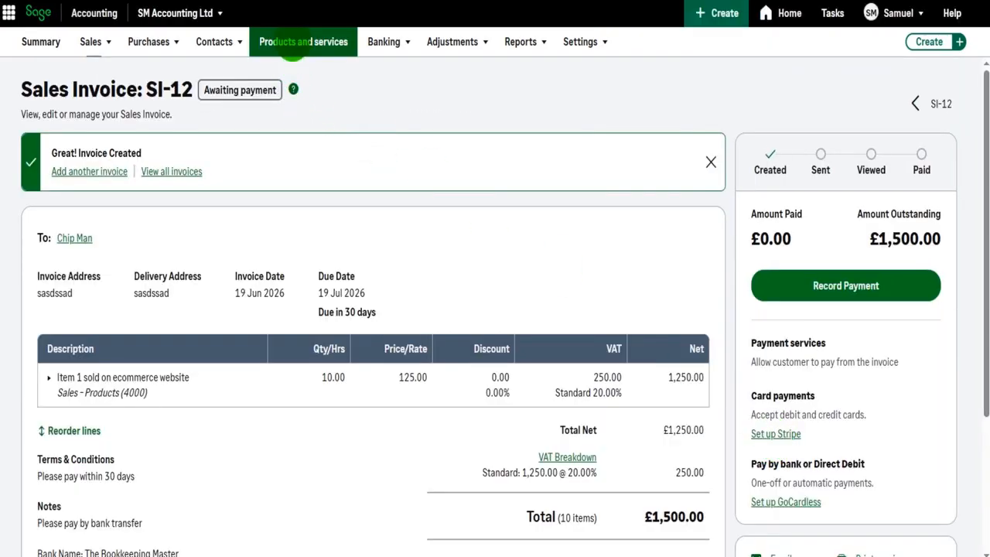
Open the Stock Item 1 record from the products and services list to review its stock level and sales activity
click(292, 41)
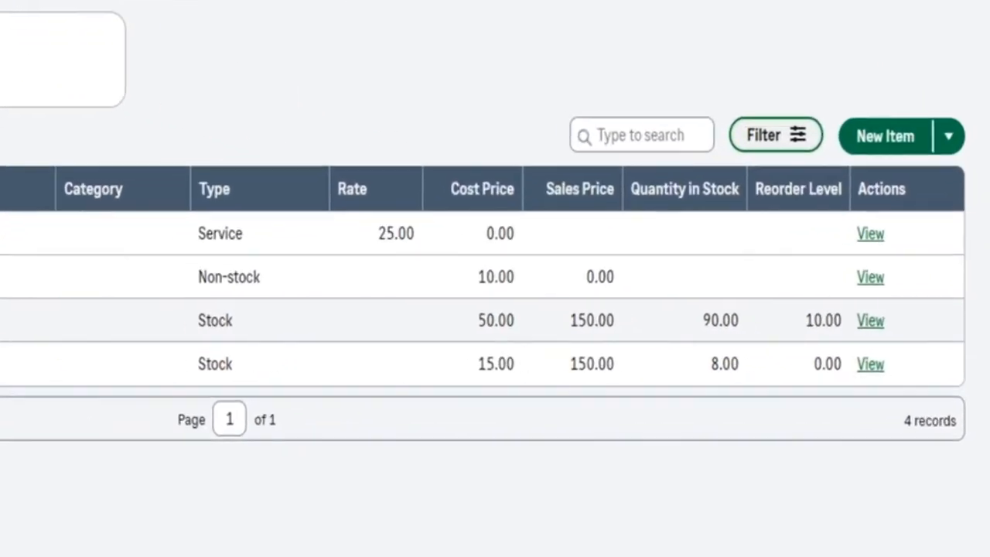
click(203, 337)
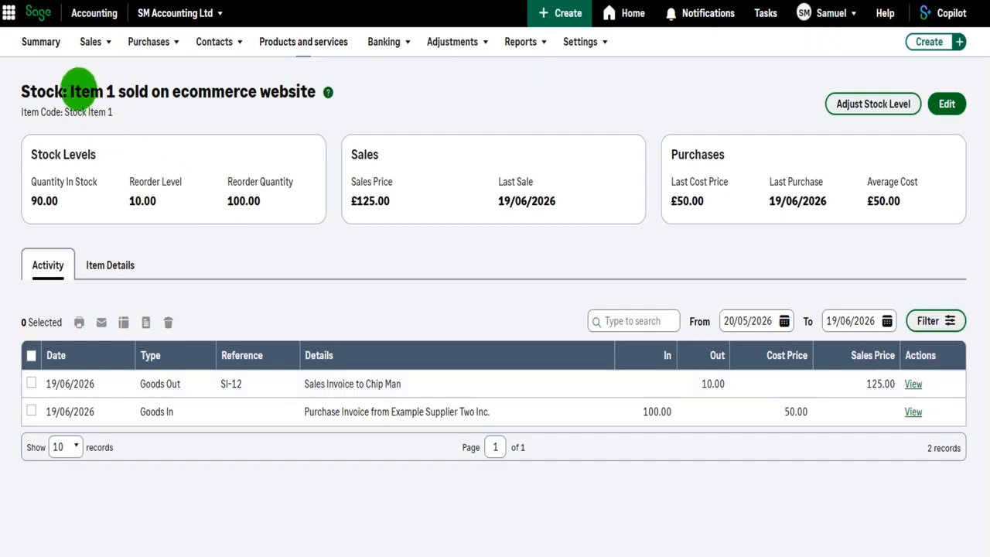
drag(35, 92, 259, 91)
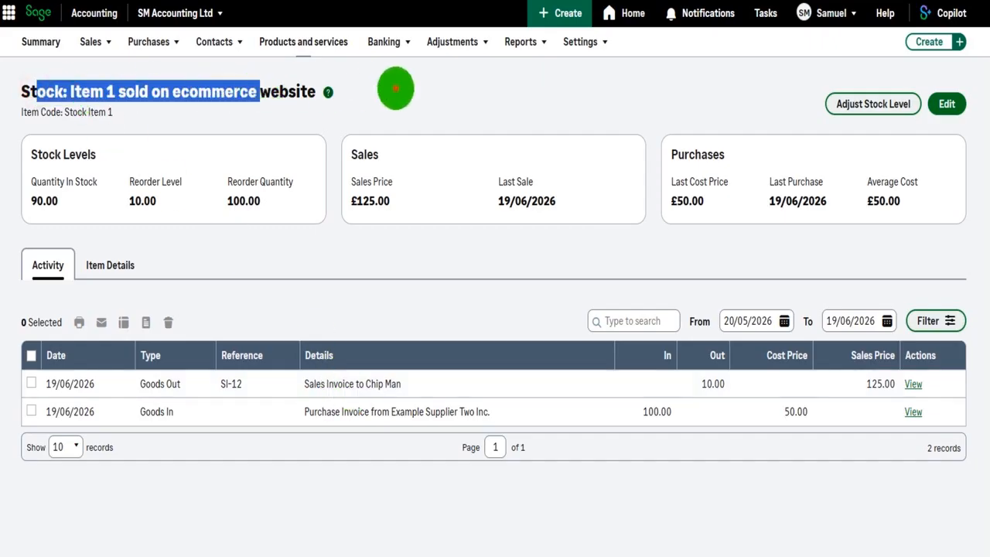
click(394, 88)
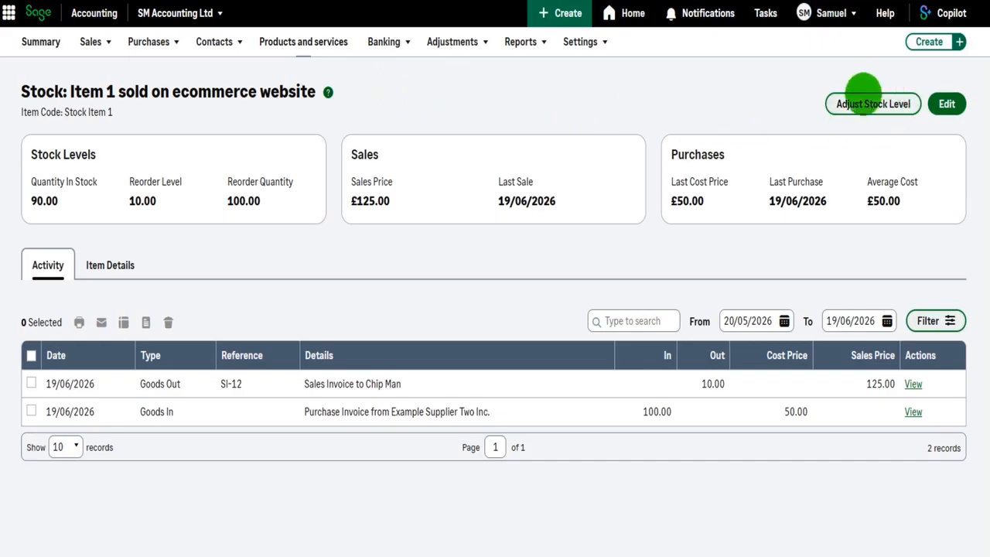
Fill in a stock level adjustment for Stock Item 1 that decreases the quantity by 25, with Item damaged as the reason
click(877, 104)
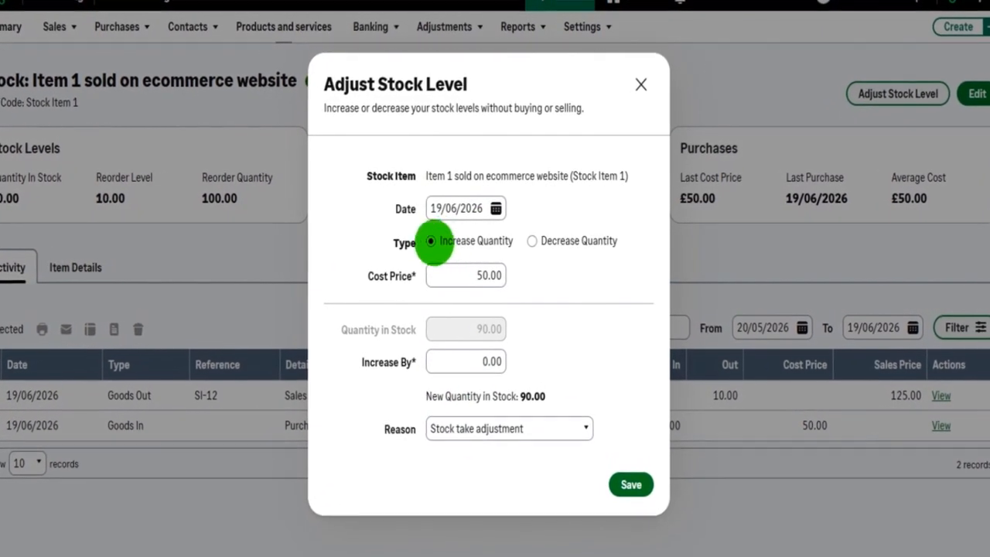
click(531, 241)
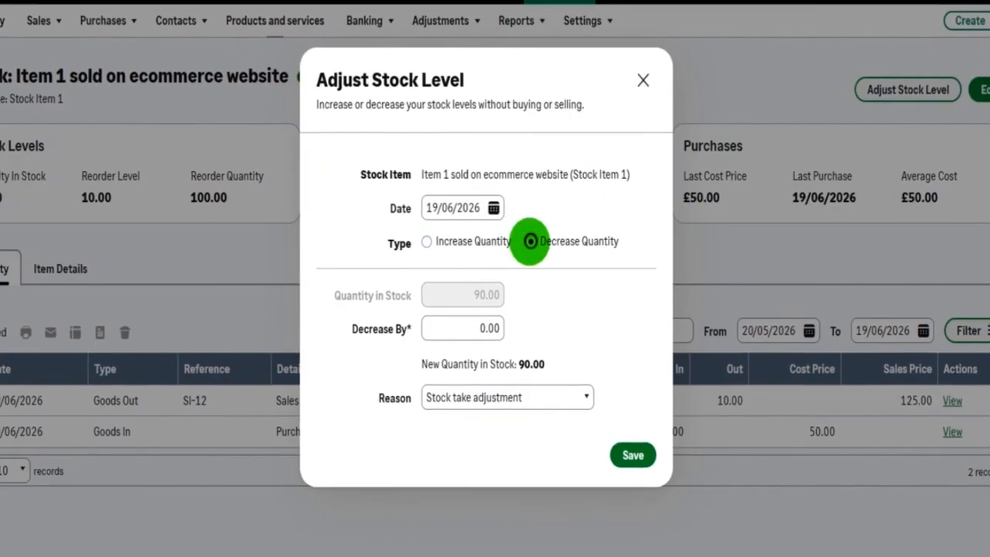
click(425, 242)
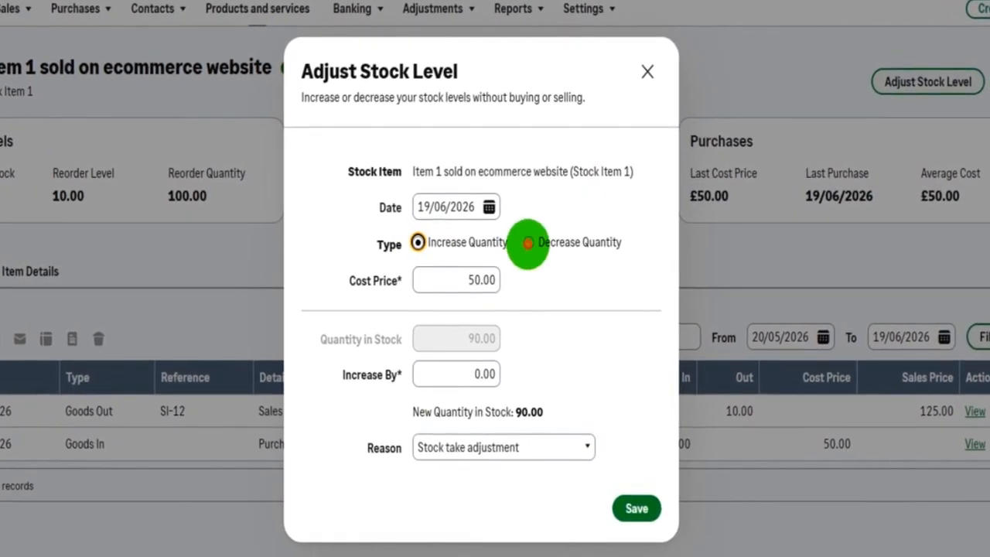
click(528, 243)
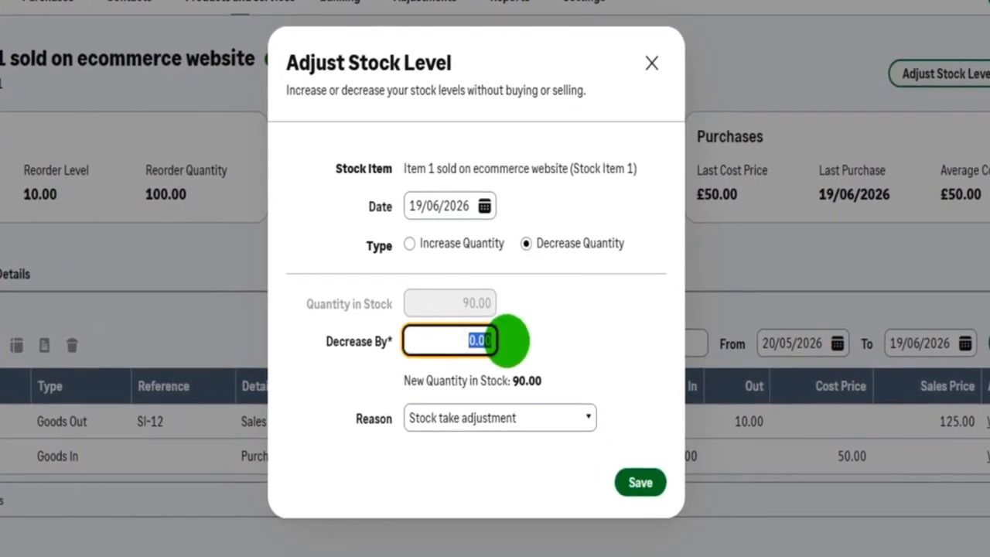
text(25)
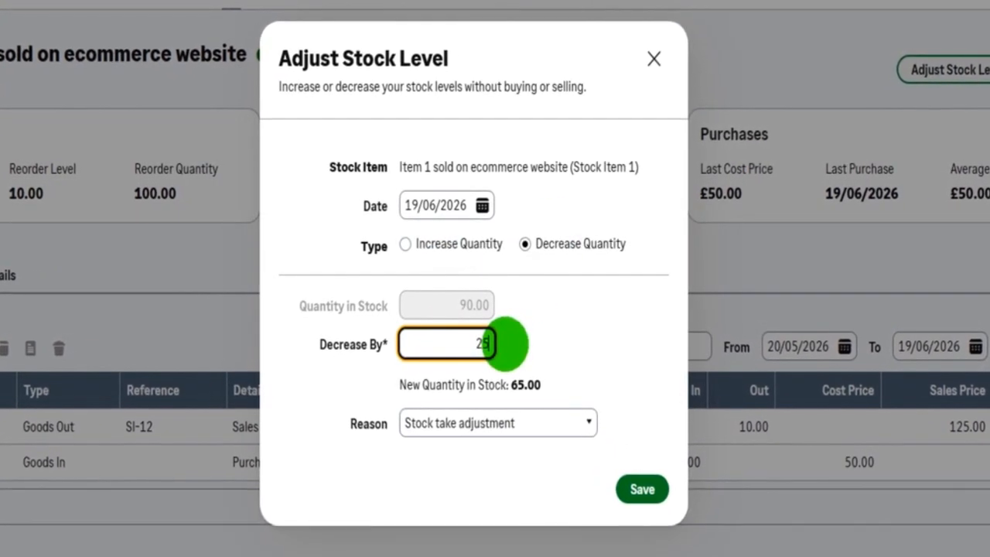
click(581, 422)
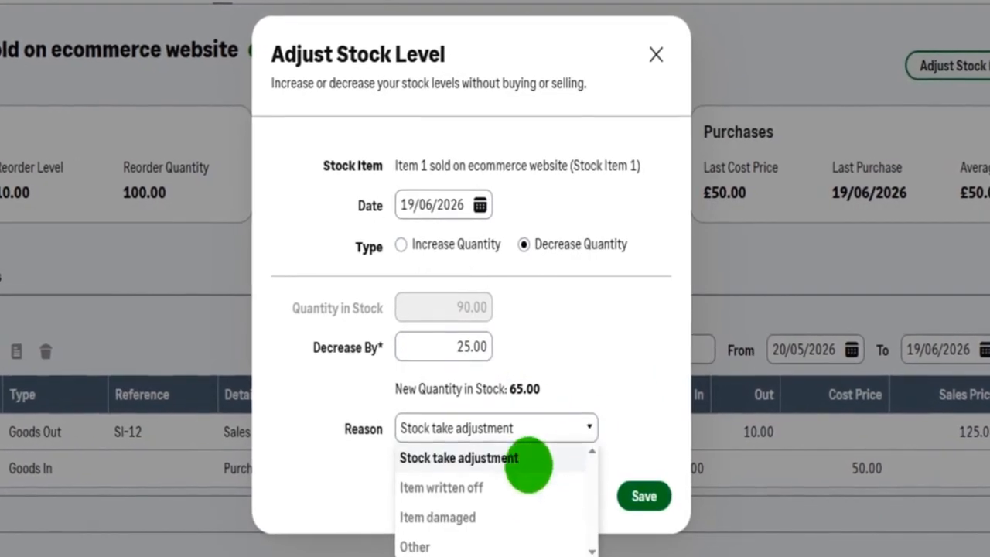
click(484, 517)
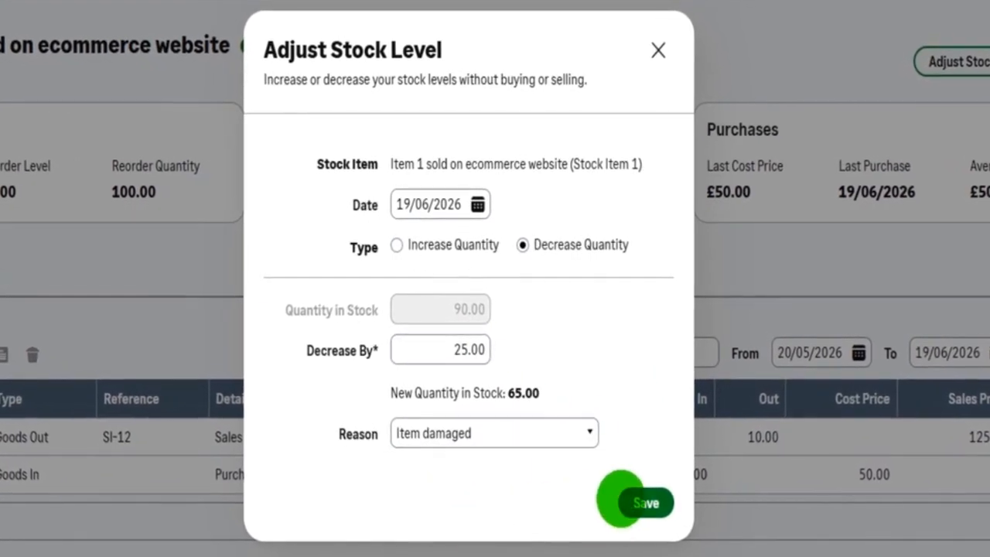